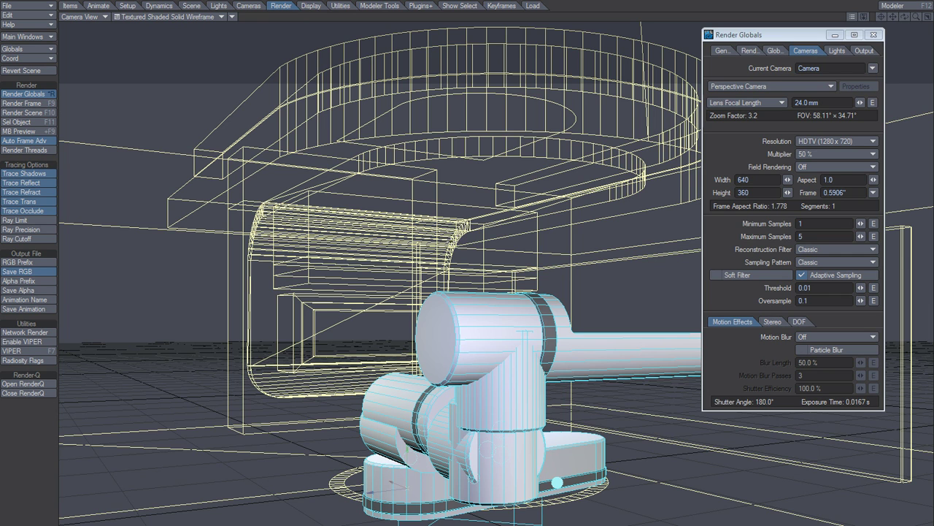
Step: Turn off ray-traced reflections and refractions and bring up the Effects processing settings
{"action": "left_click", "coordinate": [38, 183]}
{"action": "left_click", "coordinate": [39, 192]}
{"action": "key", "text": "ctrl+F8"}
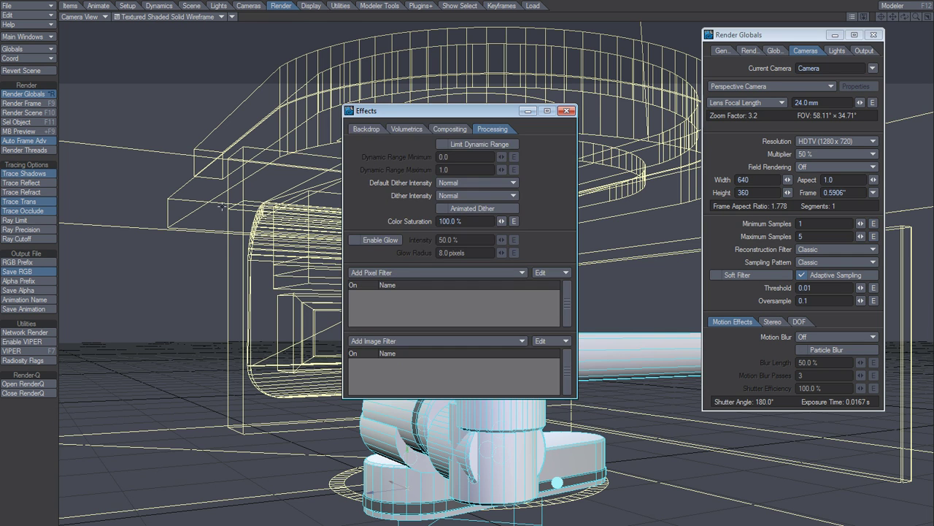
{"action": "left_click", "coordinate": [457, 128]}
{"action": "left_click", "coordinate": [499, 130]}
{"action": "left_click", "coordinate": [441, 128]}
{"action": "left_click", "coordinate": [492, 129]}
Step: Add a Photoshop PSD Export filter named R1 with Pre-effect Render, Diffuse Shading, Shadow and Specular layers
{"action": "left_click", "coordinate": [397, 341]}
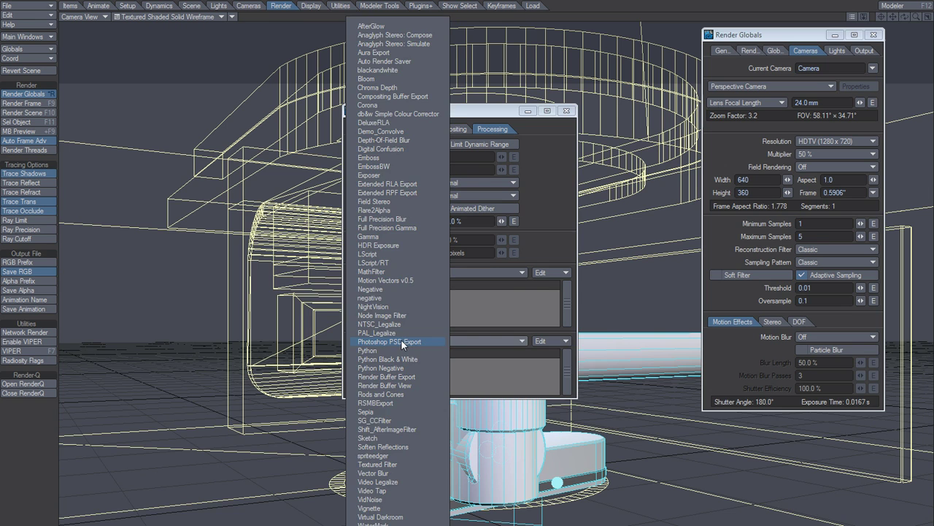
{"action": "left_click", "coordinate": [402, 345]}
{"action": "double_click", "coordinate": [411, 363]}
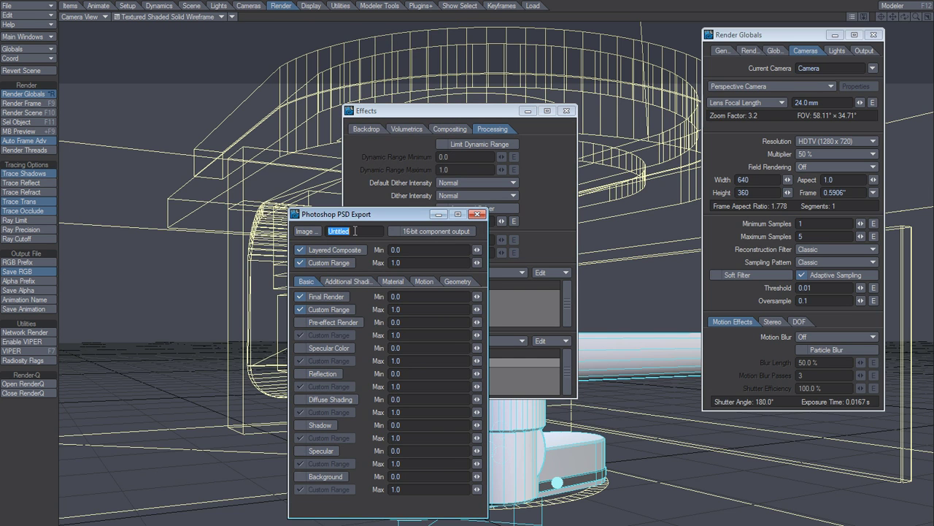
{"action": "type", "text": "R1"}
{"action": "left_click", "coordinate": [329, 321]}
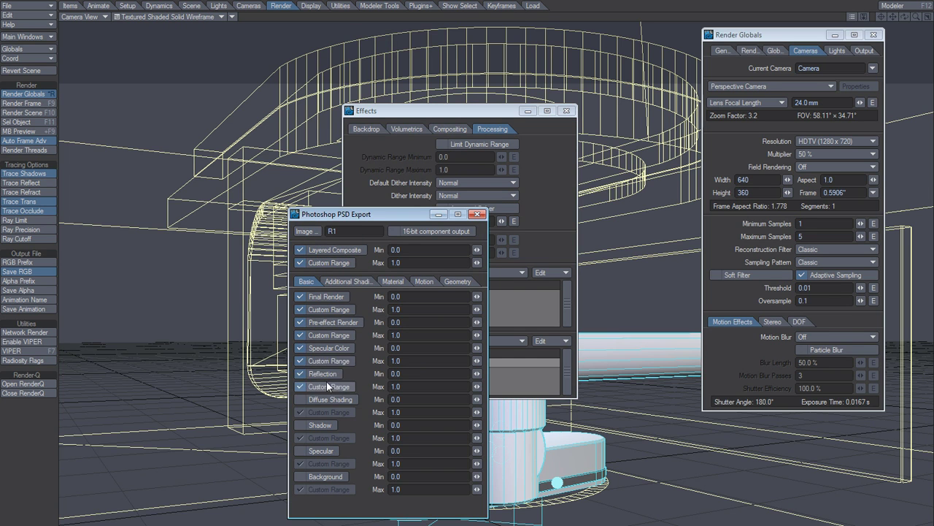
{"action": "left_click", "coordinate": [321, 399]}
{"action": "left_click", "coordinate": [321, 425]}
{"action": "left_click", "coordinate": [316, 450]}
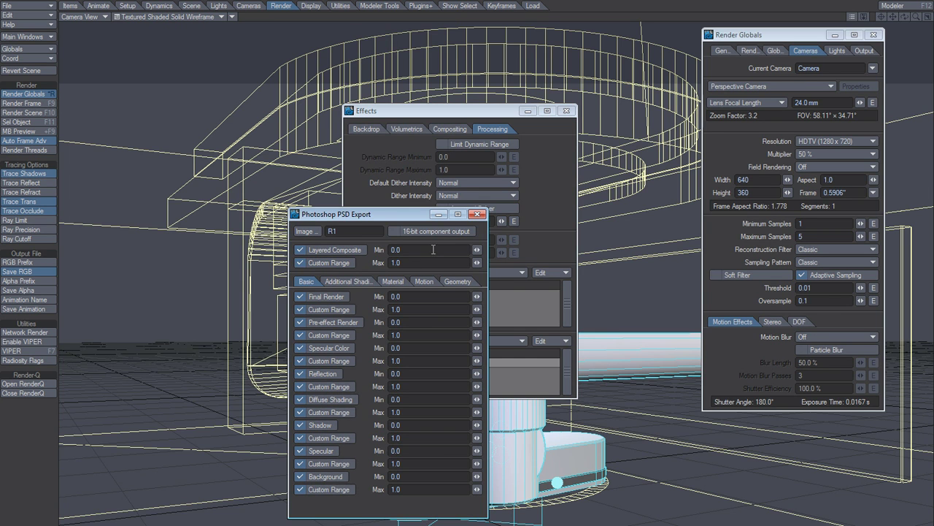
Step: Check the additional shading layer options and enable 16-bit component output for R1
{"action": "left_click", "coordinate": [357, 282]}
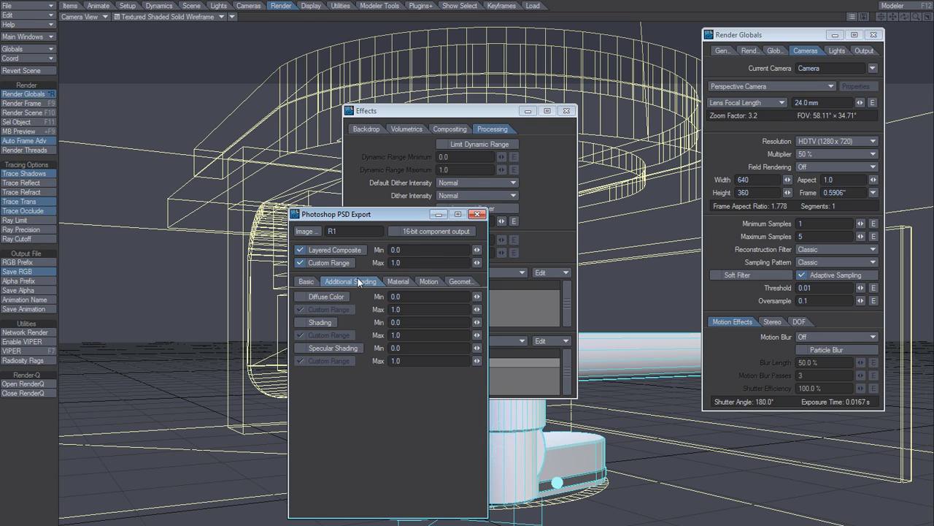
{"action": "left_click", "coordinate": [305, 282]}
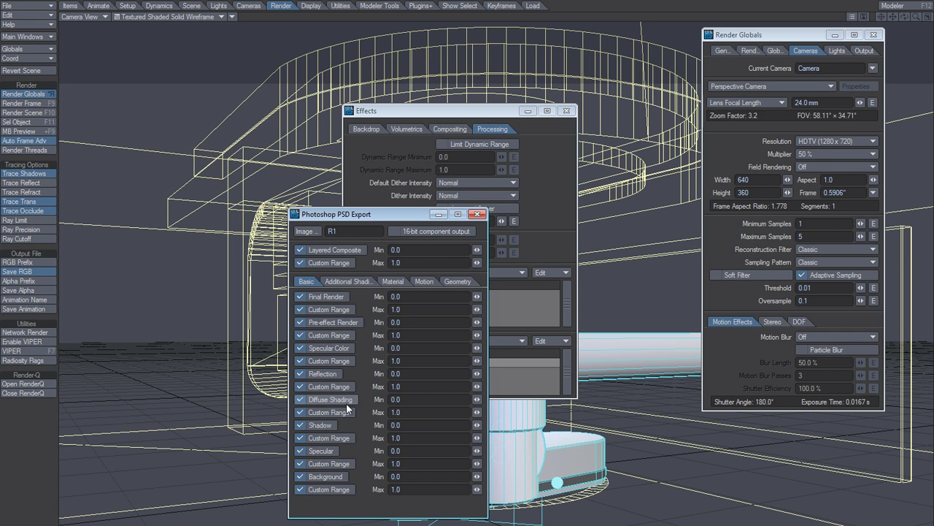
{"action": "left_click", "coordinate": [348, 282]}
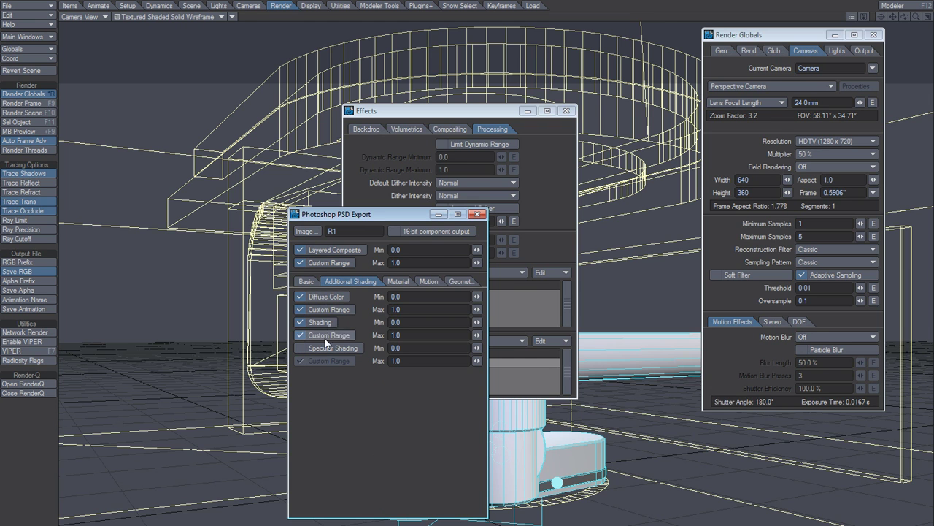
{"action": "left_click", "coordinate": [310, 283]}
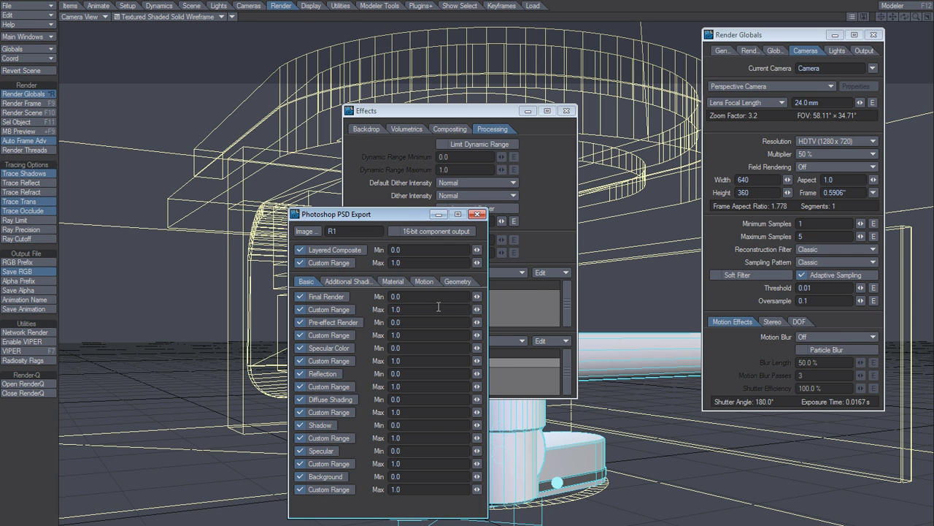
{"action": "left_click", "coordinate": [409, 232]}
{"action": "left_click", "coordinate": [369, 233]}
{"action": "left_click", "coordinate": [477, 214]}
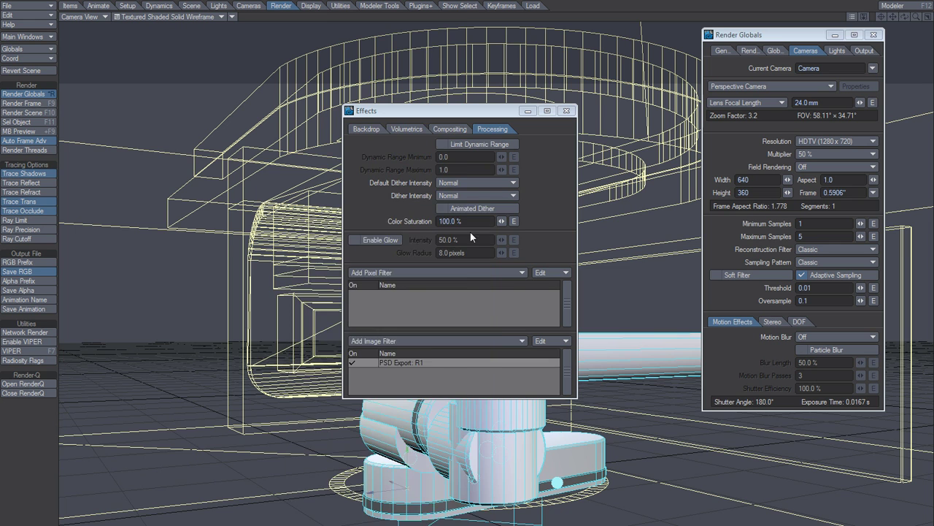
{"action": "left_click", "coordinate": [414, 340]}
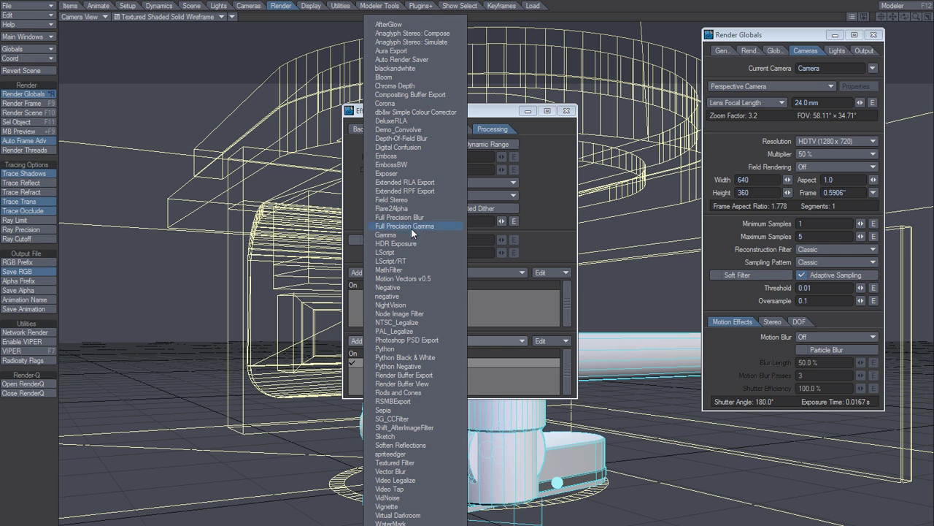
{"action": "left_click", "coordinate": [422, 95]}
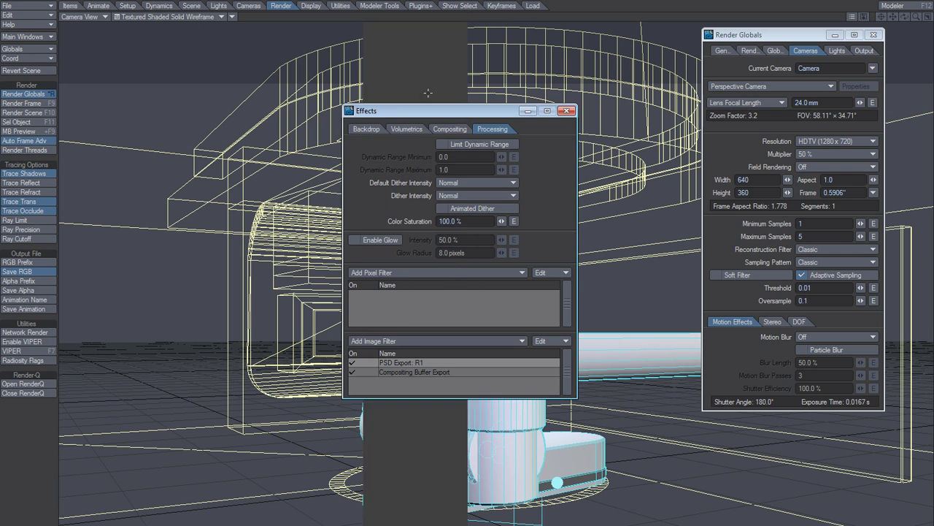
{"action": "double_click", "coordinate": [413, 373]}
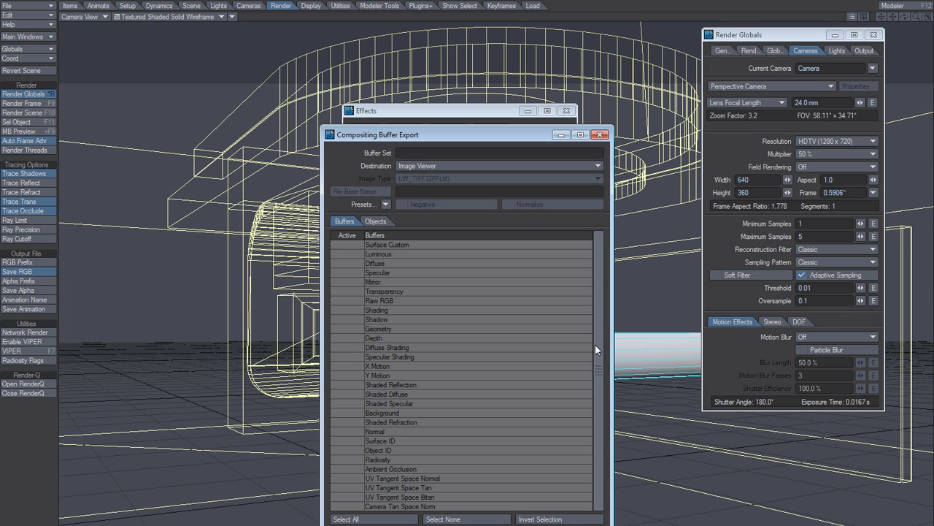
{"action": "left_click", "coordinate": [352, 264]}
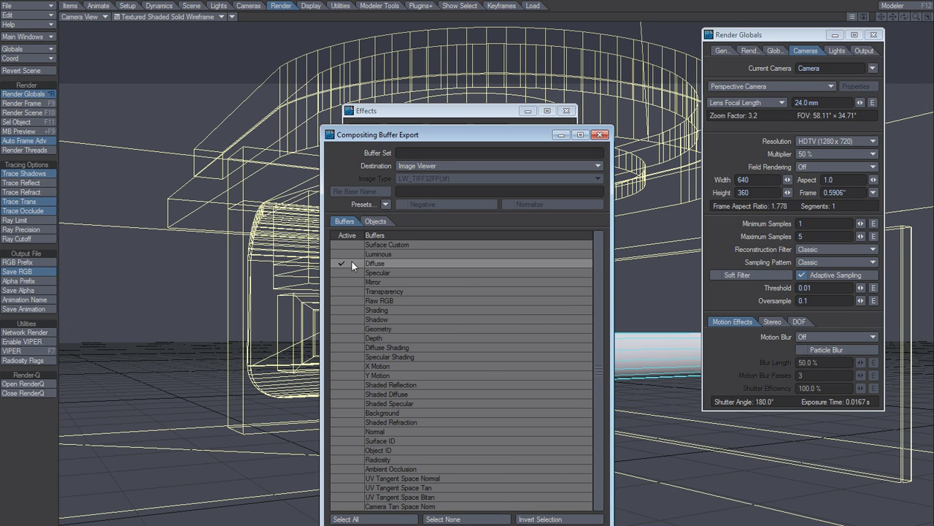
{"action": "left_click", "coordinate": [352, 274]}
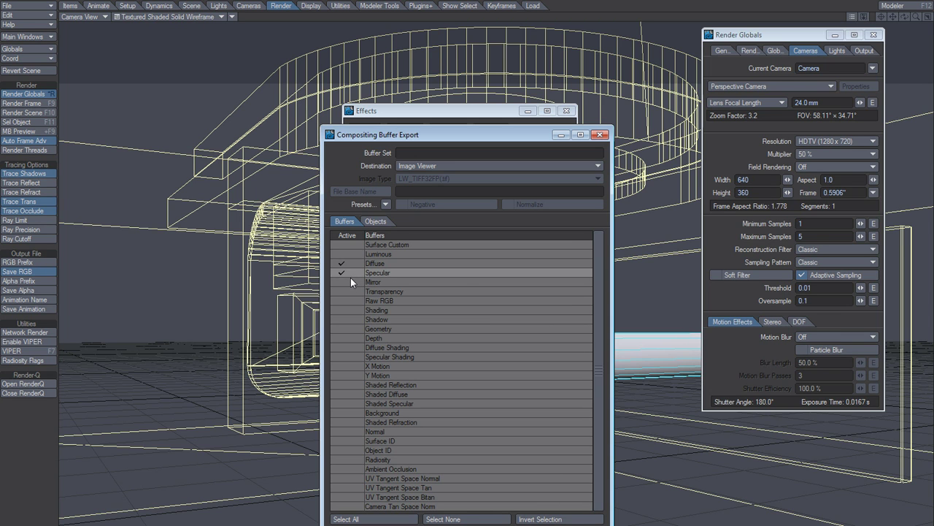
{"action": "left_click", "coordinate": [342, 263]}
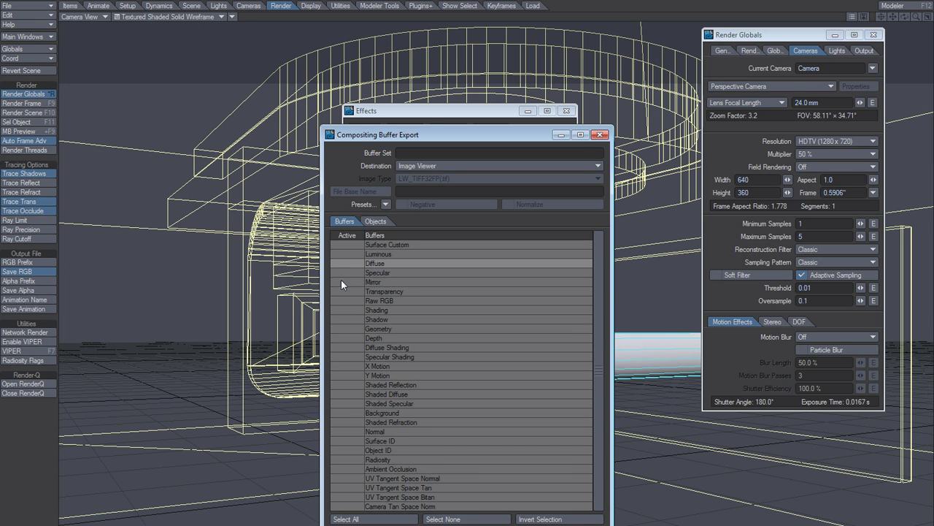
{"action": "left_click", "coordinate": [599, 135]}
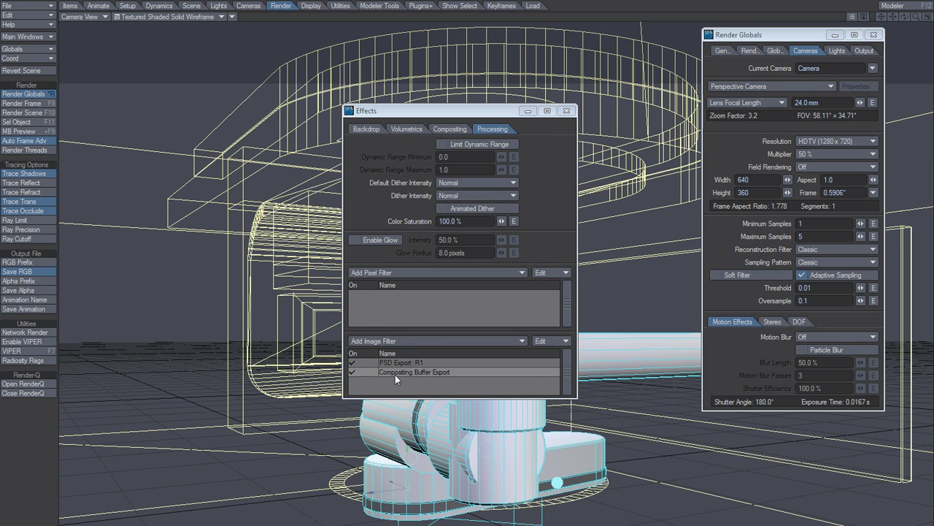
{"action": "right_click", "coordinate": [404, 373]}
{"action": "left_click", "coordinate": [406, 420]}
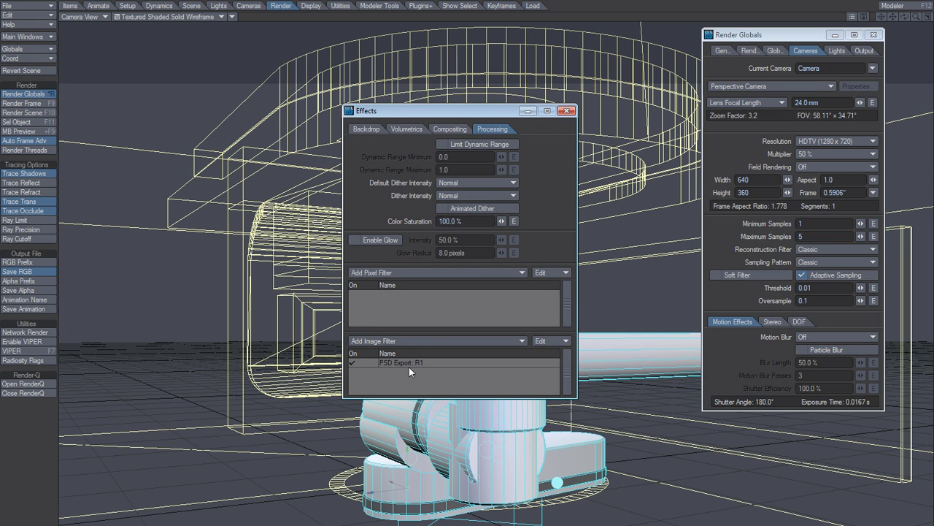
Step: Select the PSD Export: R1 filter and show Global Illum's Monte Carlo radiosity at 130% intensity
{"action": "left_click", "coordinate": [488, 361]}
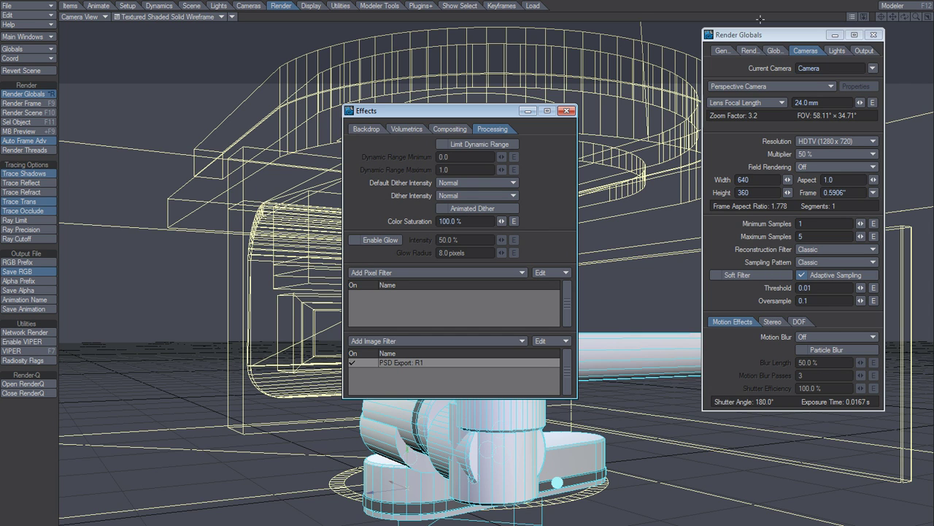
{"action": "left_click", "coordinate": [774, 51]}
{"action": "left_click_drag", "start_coordinate": [768, 35], "coordinate": [689, 37]}
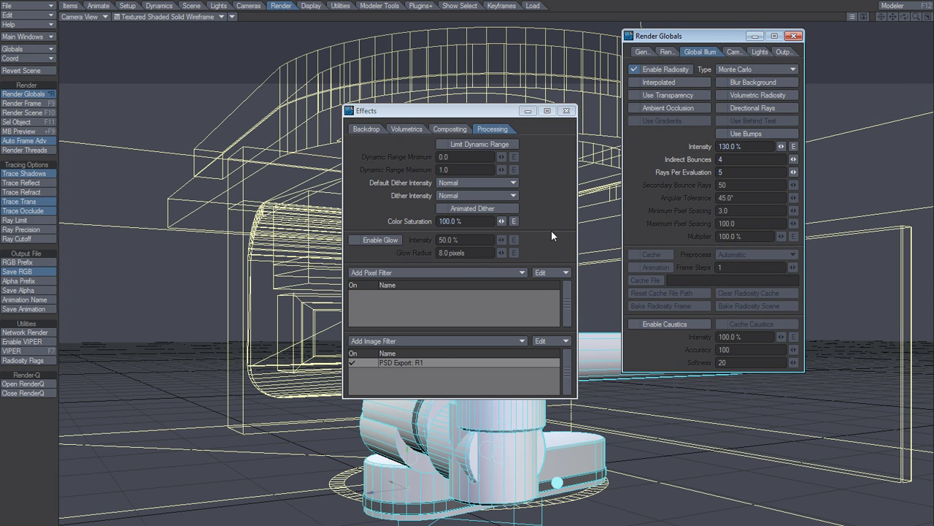
Step: Render frame 2 with radiosity using F9, finishing in 54.3 seconds
{"action": "key", "text": "F9"}
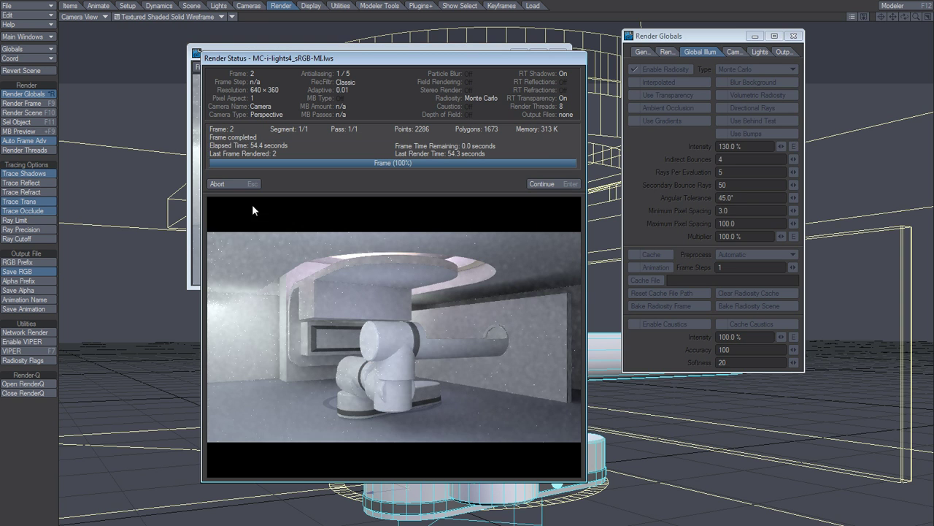
{"action": "left_click", "coordinate": [231, 183]}
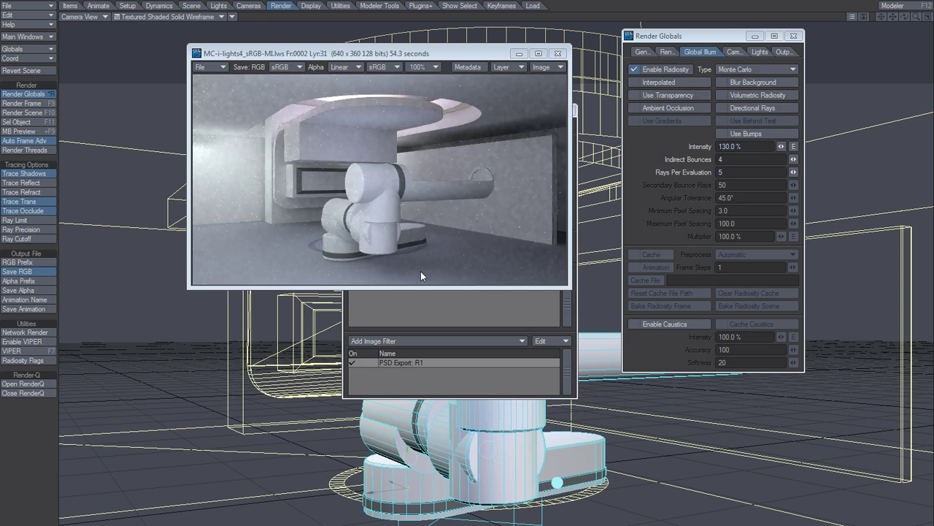
{"action": "left_click", "coordinate": [441, 309]}
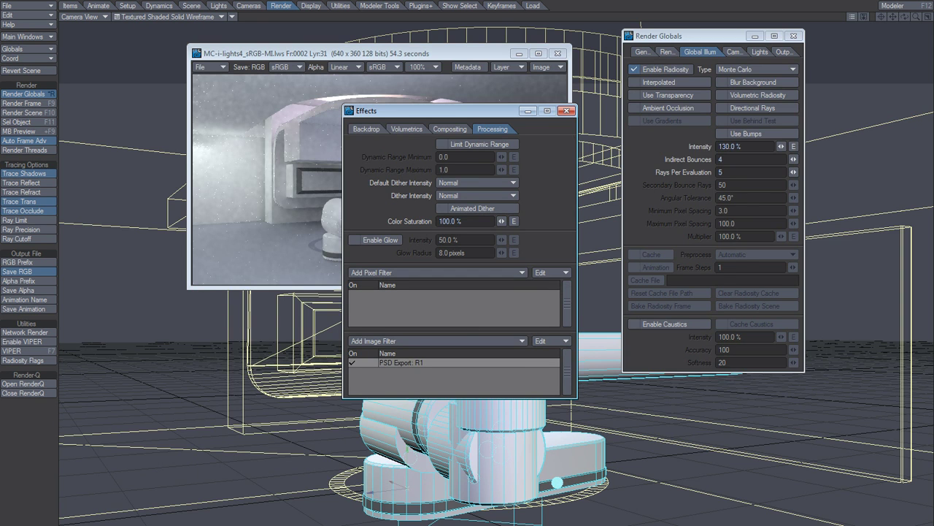
{"action": "left_click", "coordinate": [726, 52]}
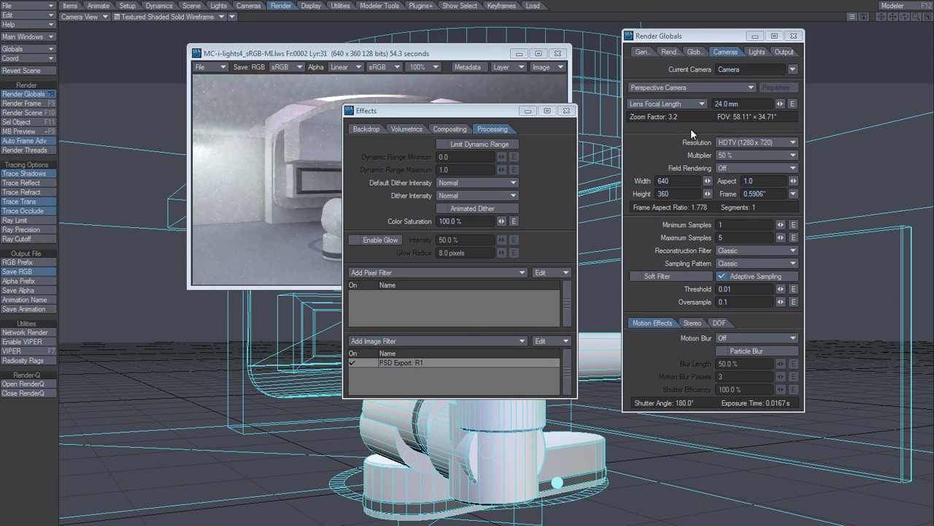
{"action": "left_click", "coordinate": [736, 238]}
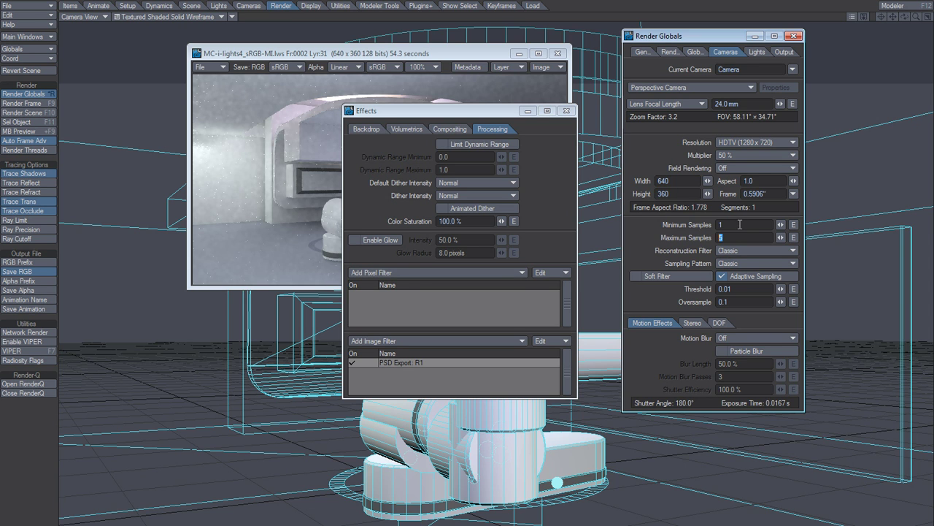
{"action": "left_click", "coordinate": [471, 82]}
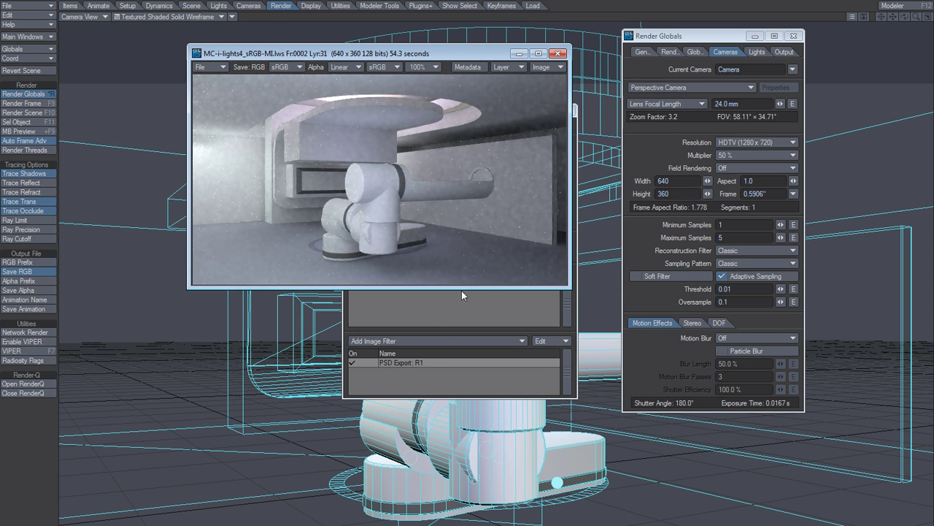
{"action": "left_click", "coordinate": [422, 364]}
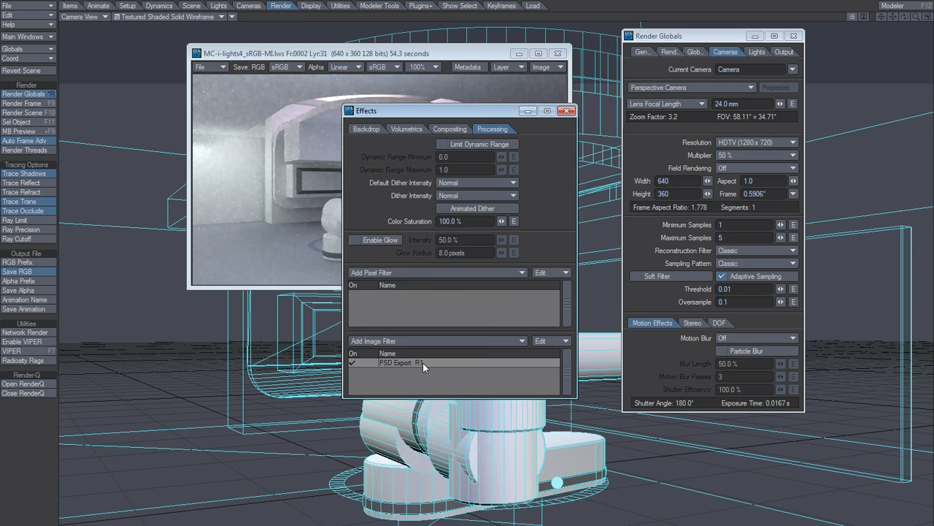
Step: Rename the PSD Export filter's output image from R1 to R2
{"action": "double_click", "coordinate": [422, 363]}
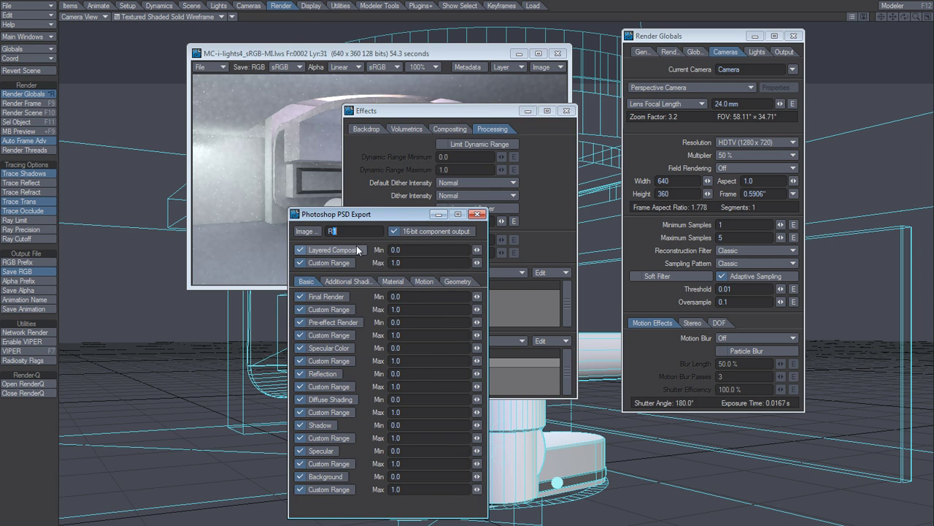
{"action": "type", "text": "2"}
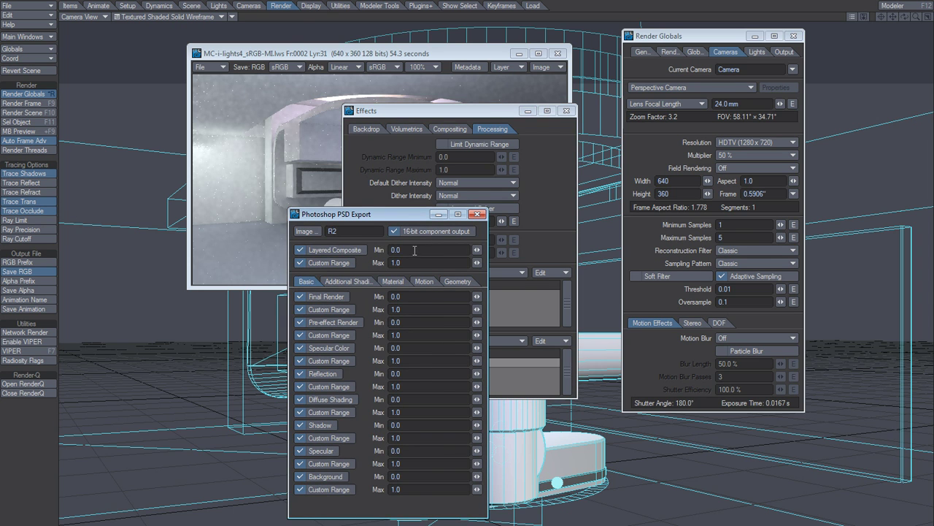
{"action": "left_click", "coordinate": [478, 214]}
{"action": "left_click", "coordinate": [472, 57]}
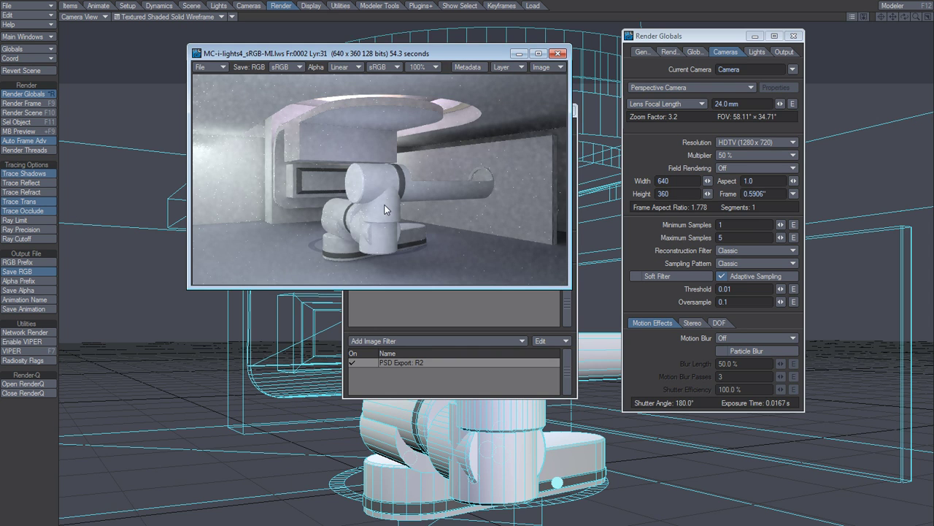
Step: Enable ray-traced reflection, refraction and transparency, and turn off radiosity
{"action": "left_click", "coordinate": [30, 182]}
{"action": "left_click", "coordinate": [36, 192]}
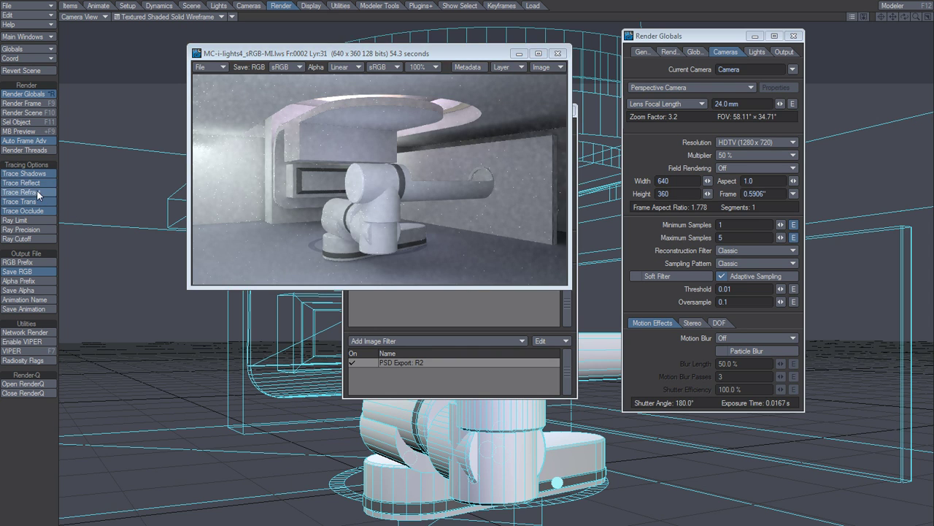
{"action": "left_click", "coordinate": [35, 201]}
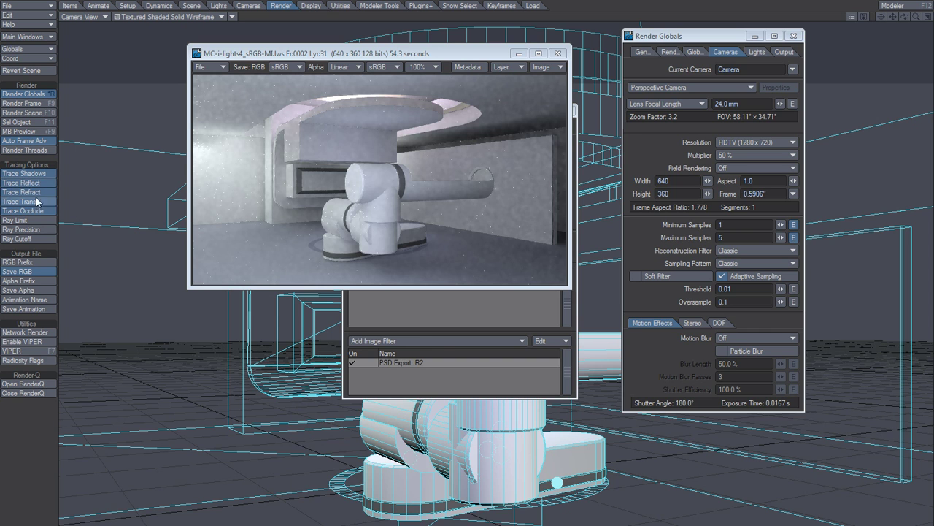
{"action": "left_click", "coordinate": [693, 52]}
{"action": "left_click", "coordinate": [633, 68]}
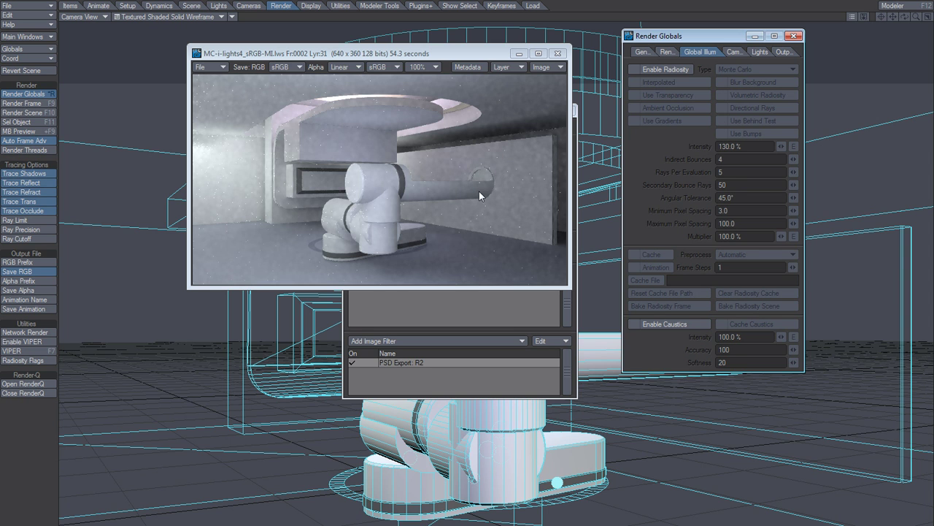
{"action": "left_click", "coordinate": [733, 52]}
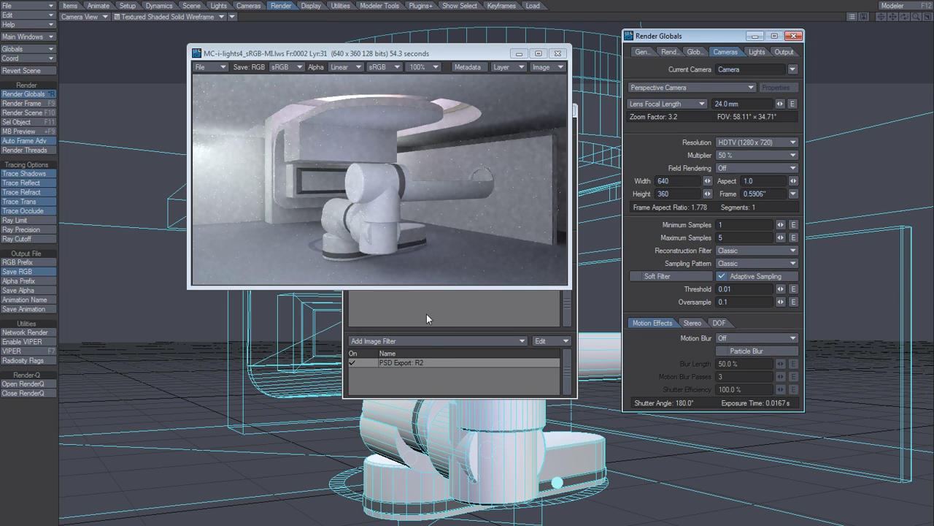
Step: Render the reflection-only frame with F9 and dismiss the finished Render Status
{"action": "key", "text": "F9"}
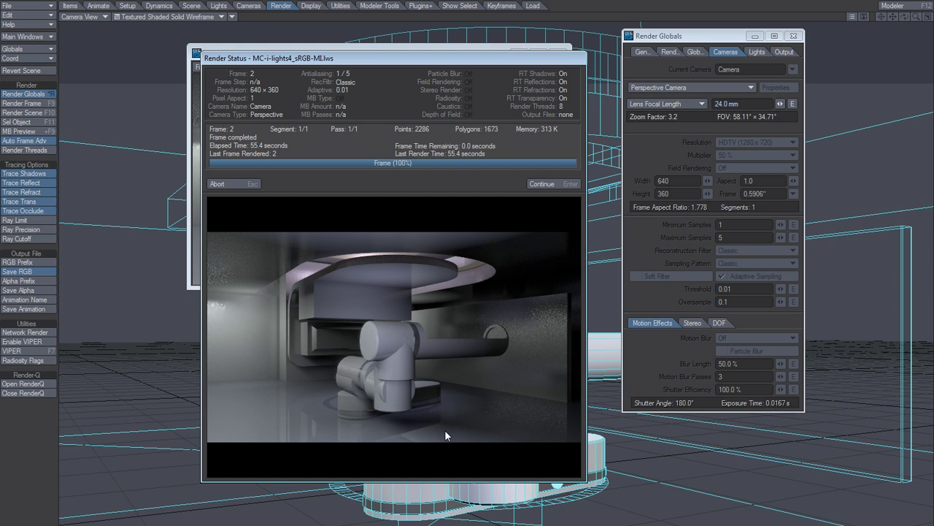
{"action": "left_click", "coordinate": [238, 188]}
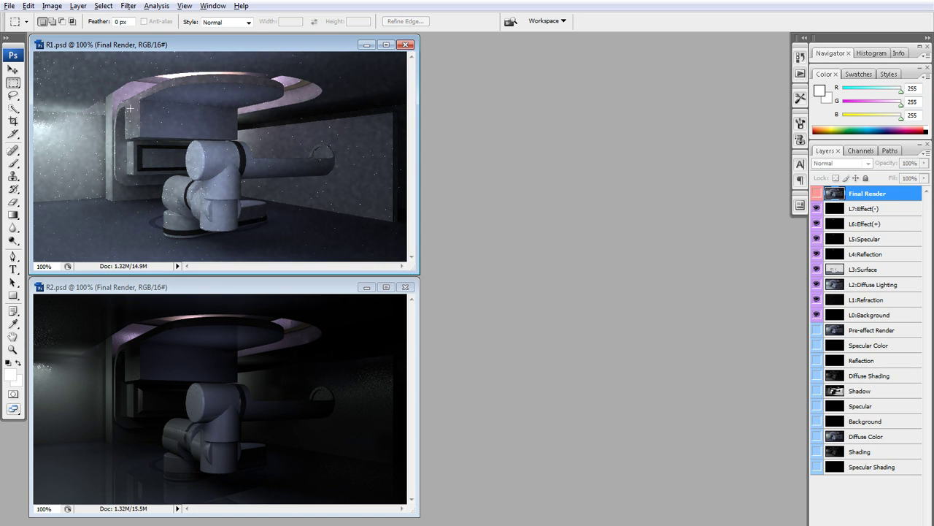
Step: Draw and clear rectangle selections around the arm in R1 and R2, ending in R1
{"action": "left_click_drag", "start_coordinate": [137, 105], "coordinate": [245, 202]}
{"action": "left_click", "coordinate": [172, 330]}
{"action": "left_click_drag", "start_coordinate": [169, 326], "coordinate": [265, 406]}
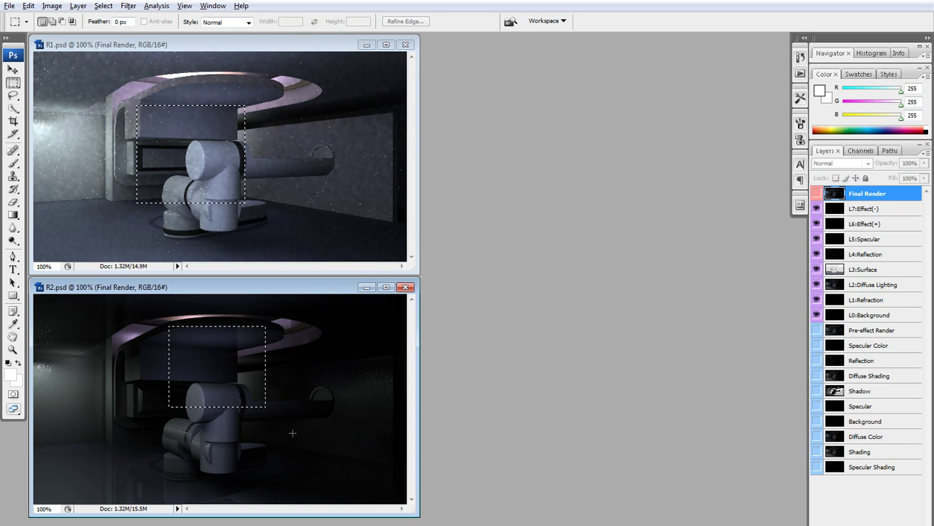
{"action": "left_click", "coordinate": [287, 204]}
{"action": "left_click", "coordinate": [264, 313]}
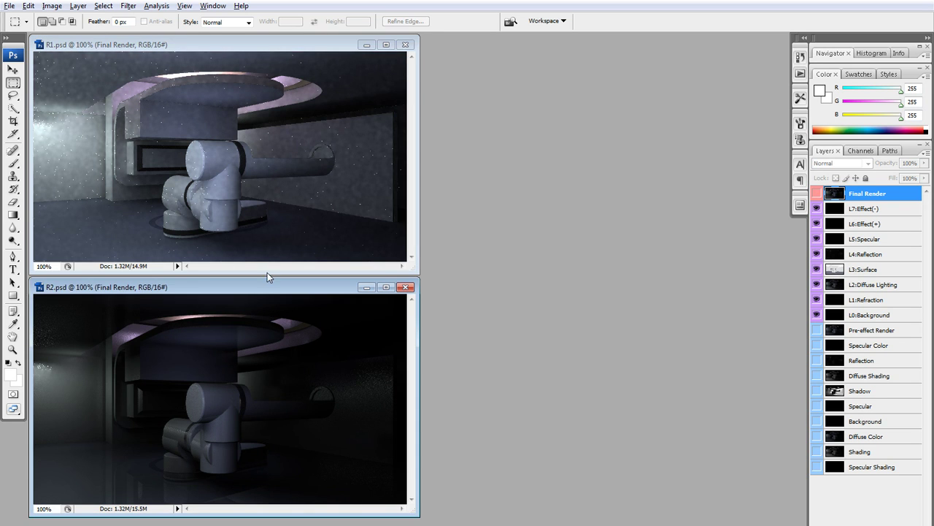
{"action": "left_click", "coordinate": [266, 174]}
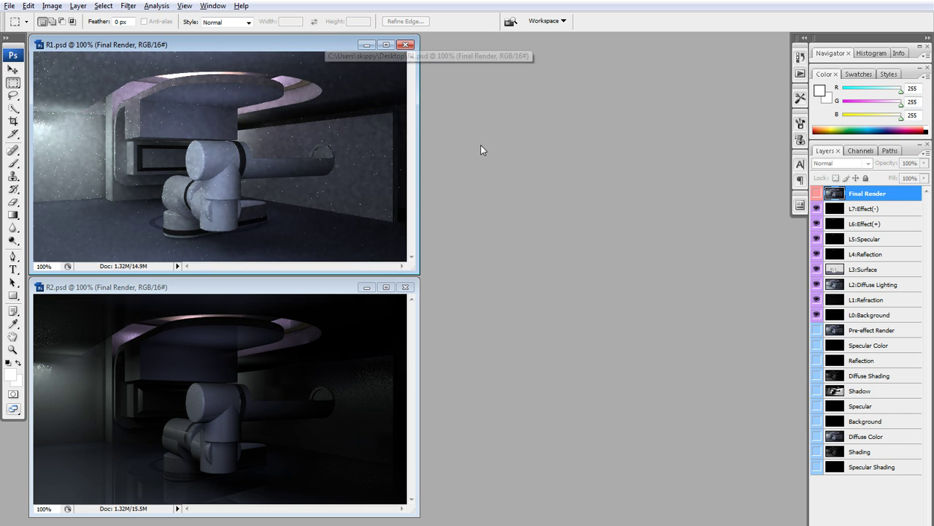
Step: Delete Pre-effect Render through Specular Shading, then Final Render, from R1
{"action": "left_click", "coordinate": [883, 332]}
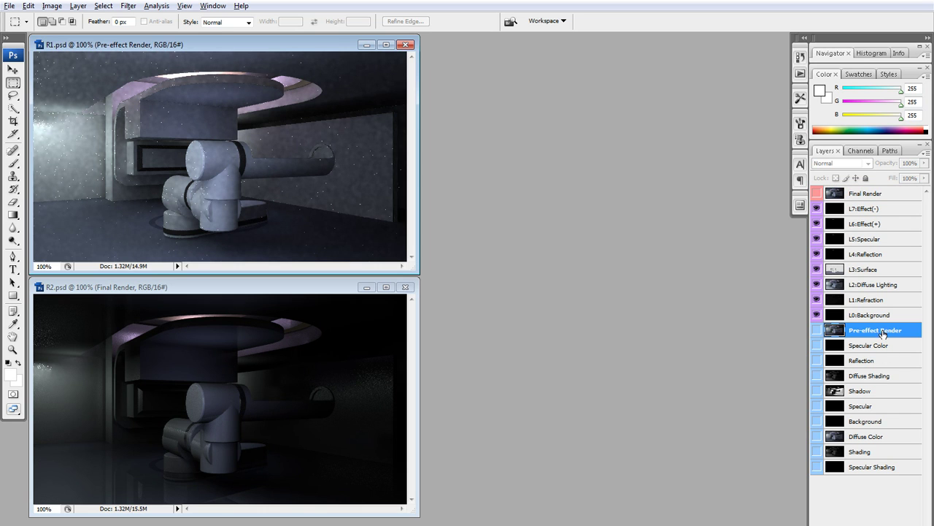
{"action": "left_click", "coordinate": [870, 467], "text": "shift"}
{"action": "key", "text": "Delete"}
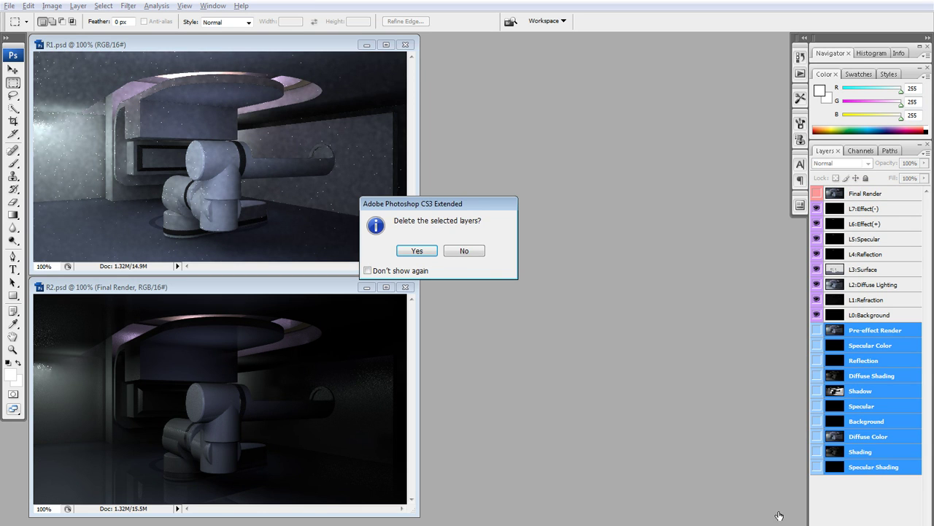
{"action": "left_click", "coordinate": [420, 252]}
{"action": "left_click", "coordinate": [865, 194]}
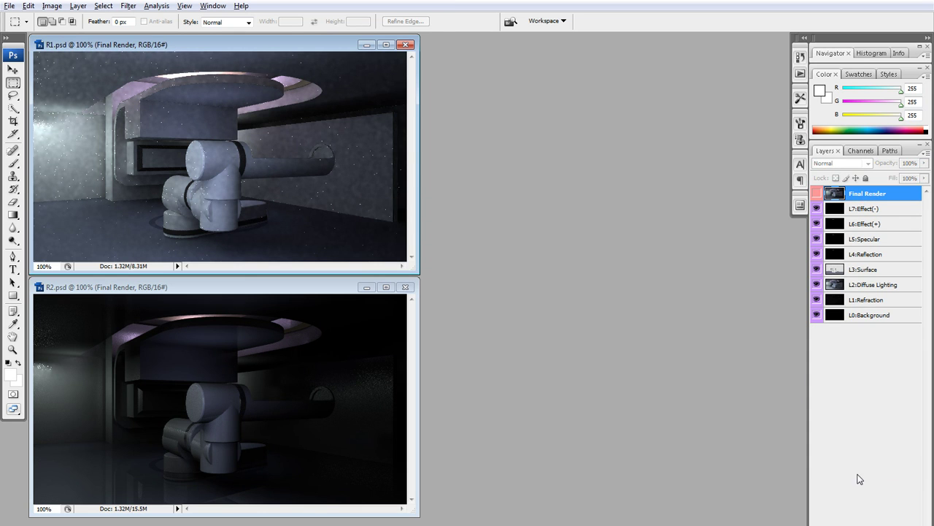
{"action": "key", "text": "Delete"}
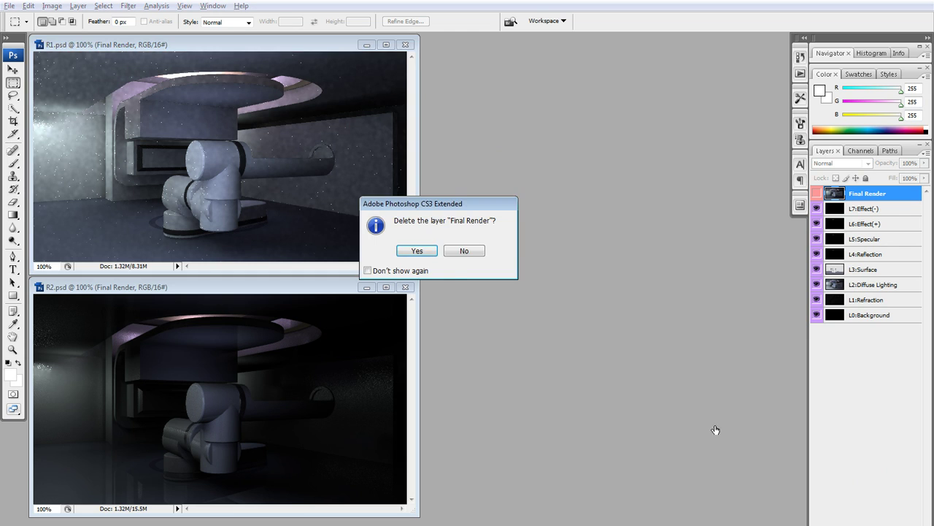
{"action": "left_click", "coordinate": [430, 250]}
Step: Delete Pre-effect Render through Specular Shading plus Final Render from R2 in one go
{"action": "left_click", "coordinate": [356, 291]}
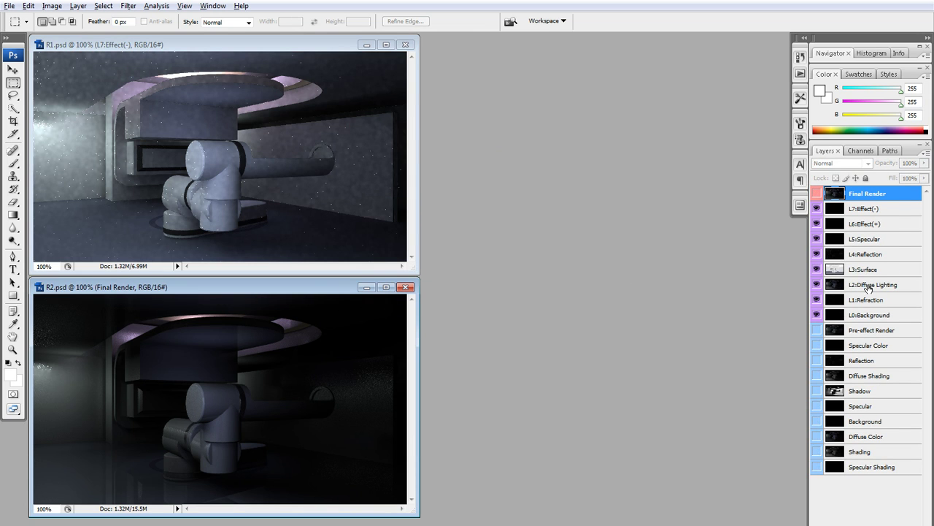
{"action": "left_click", "coordinate": [871, 330]}
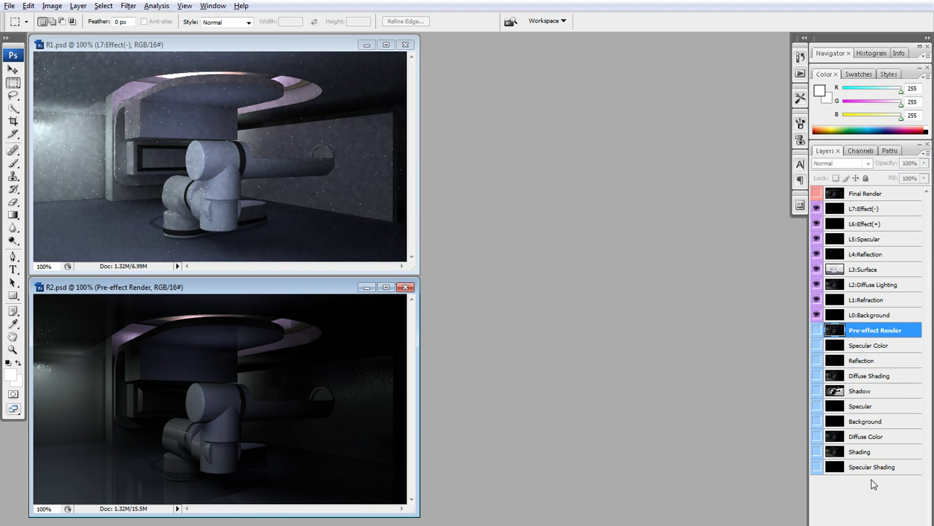
{"action": "left_click", "coordinate": [874, 467], "text": "shift"}
{"action": "left_click", "coordinate": [866, 193], "text": "ctrl"}
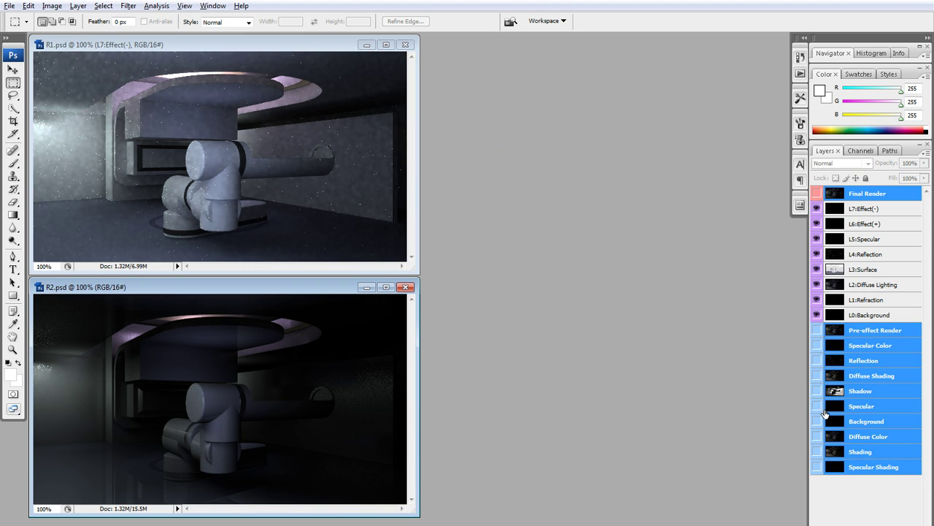
{"action": "key", "text": "Delete"}
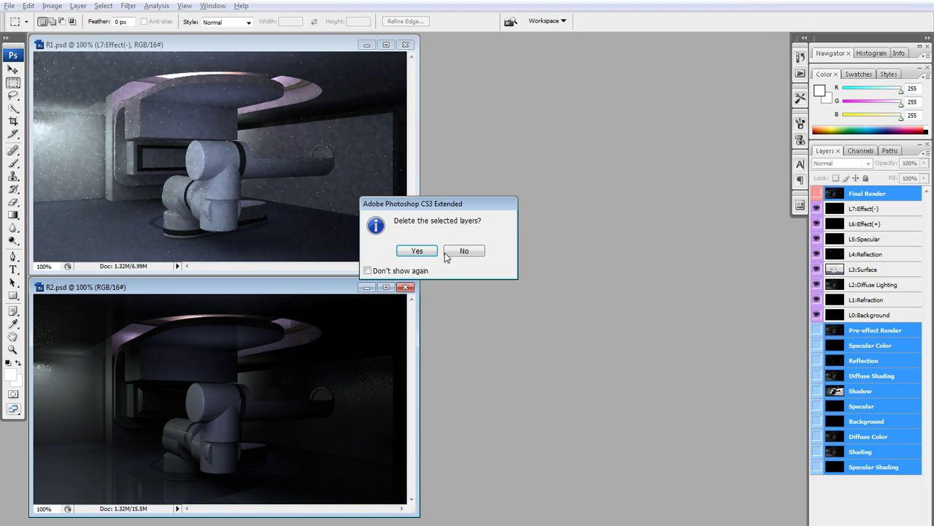
{"action": "left_click", "coordinate": [419, 253]}
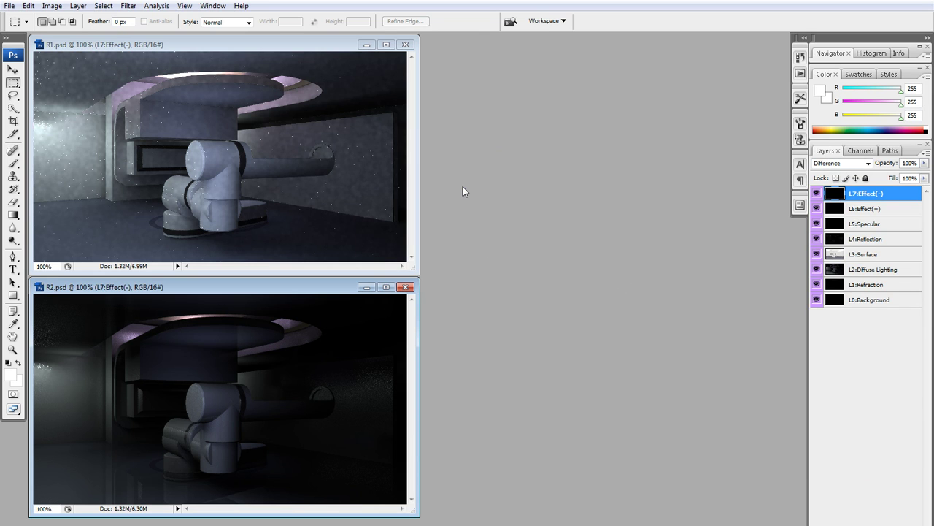
Step: Hide all other layers in R1 so only L4:Reflection is visible
{"action": "left_click", "coordinate": [334, 179]}
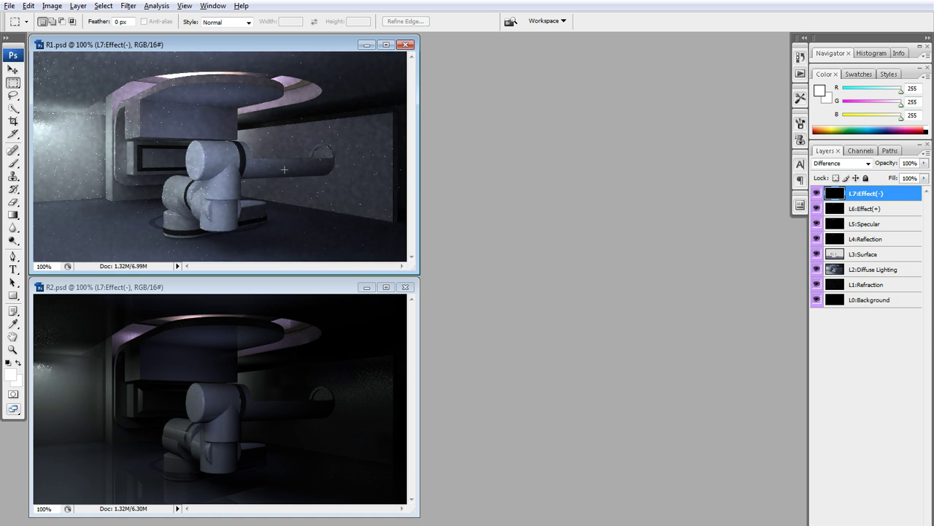
{"action": "left_click_drag", "start_coordinate": [270, 126], "coordinate": [355, 219]}
{"action": "left_click", "coordinate": [355, 219]}
{"action": "left_click", "coordinate": [817, 284], "text": "alt"}
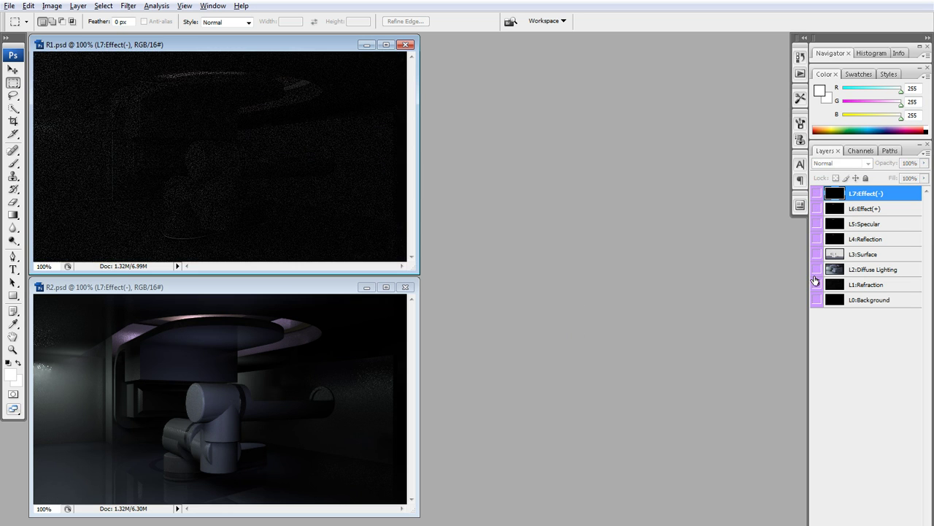
{"action": "left_click_drag", "start_coordinate": [817, 269], "coordinate": [817, 224]}
{"action": "left_click", "coordinate": [817, 224], "text": "alt"}
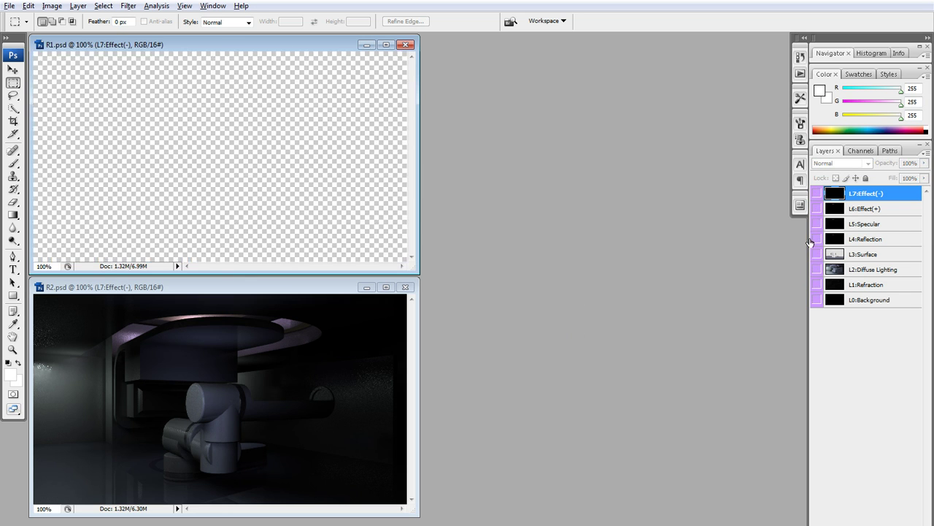
{"action": "left_click", "coordinate": [817, 239], "text": "alt"}
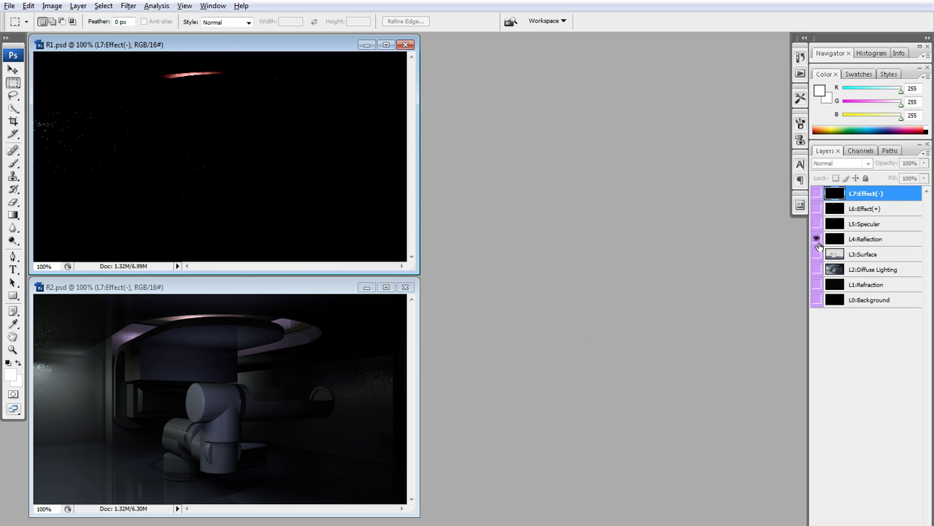
{"action": "left_click_drag", "start_coordinate": [195, 100], "coordinate": [257, 116]}
{"action": "left_click", "coordinate": [203, 157]}
Step: Hide every layer in R2 except L4:Reflection
{"action": "left_click", "coordinate": [336, 287]}
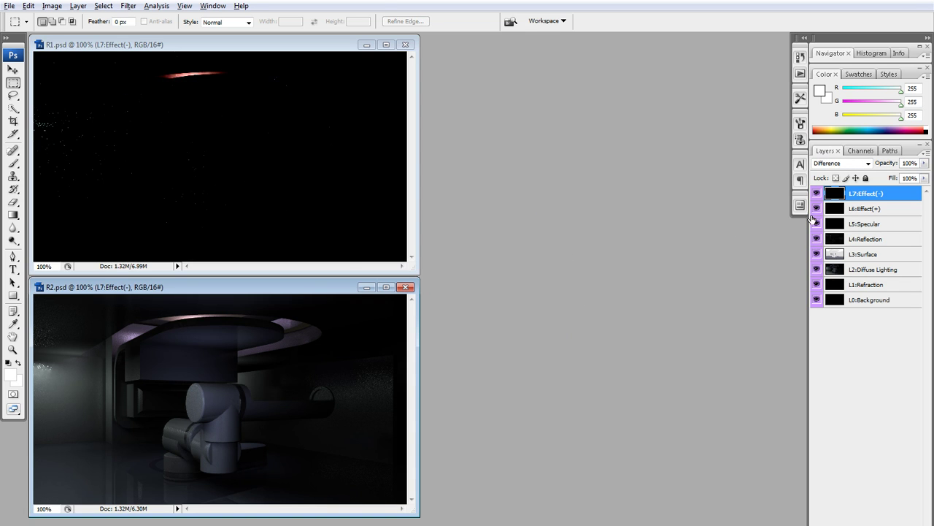
{"action": "left_click_drag", "start_coordinate": [818, 193], "coordinate": [814, 333]}
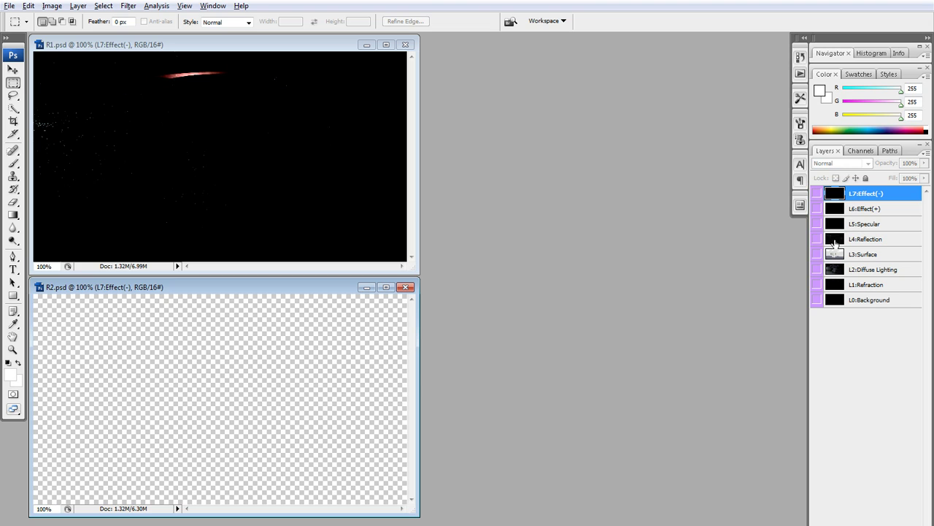
{"action": "left_click", "coordinate": [817, 239]}
{"action": "left_click_drag", "start_coordinate": [154, 352], "coordinate": [268, 431]}
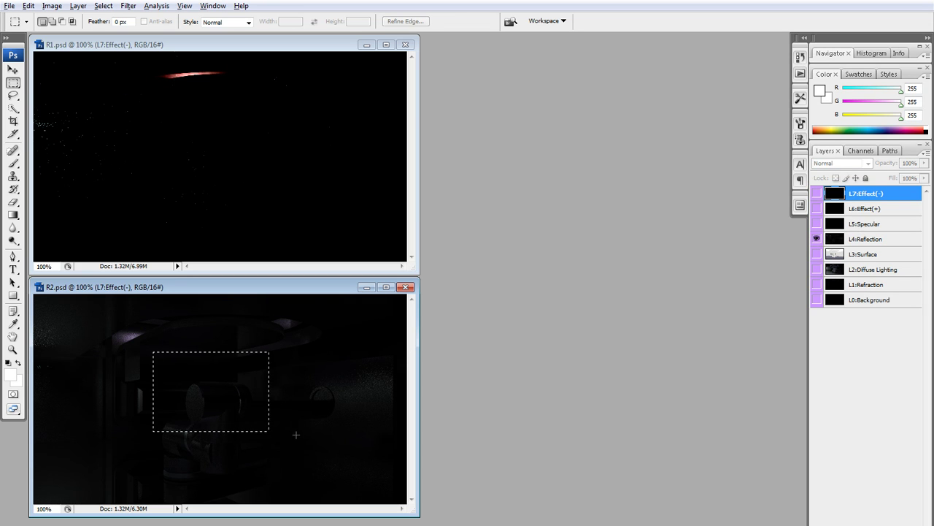
{"action": "left_click", "coordinate": [296, 434]}
Step: Make all of R1's layers visible again and select its L4:Reflection layer
{"action": "left_click", "coordinate": [356, 191]}
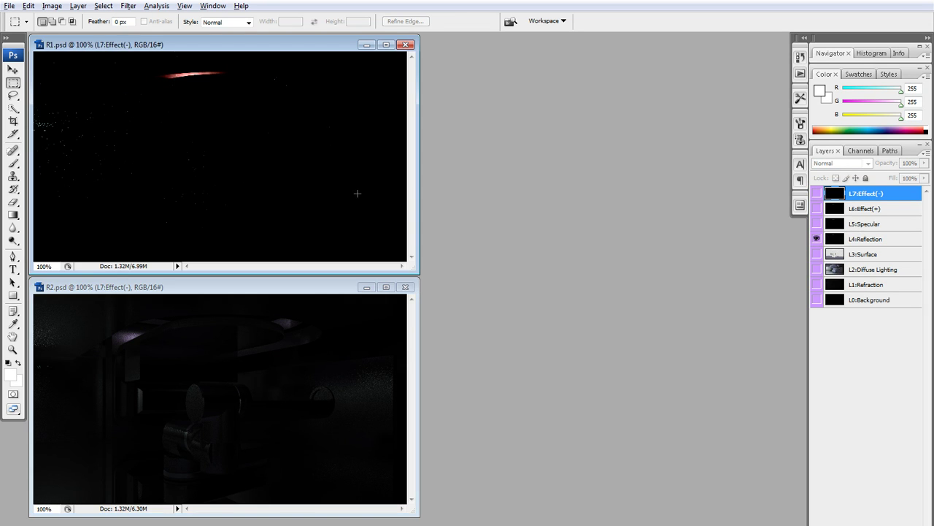
{"action": "left_click_drag", "start_coordinate": [817, 193], "coordinate": [821, 329]}
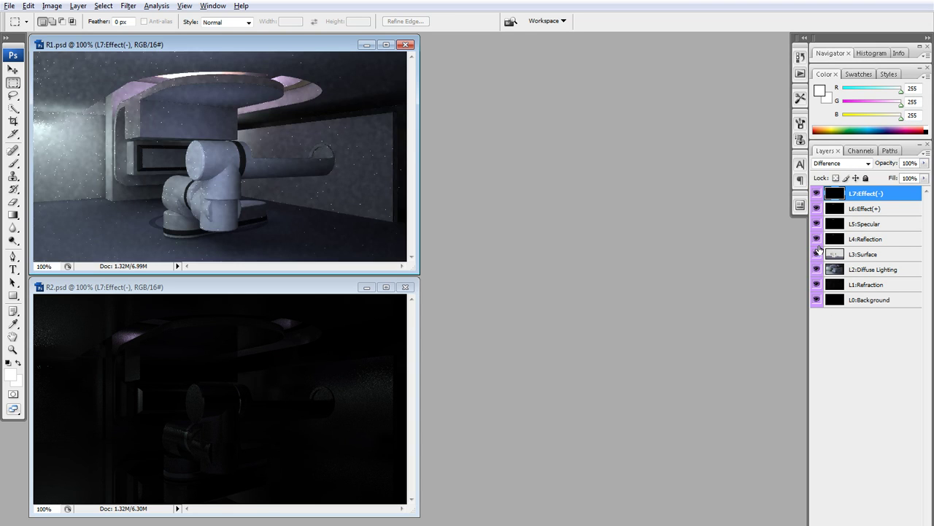
{"action": "left_click", "coordinate": [863, 241]}
Step: Hide R1's own L4:Reflection and copy R2's L4:Reflection layer into R1.psd
{"action": "left_click", "coordinate": [818, 240]}
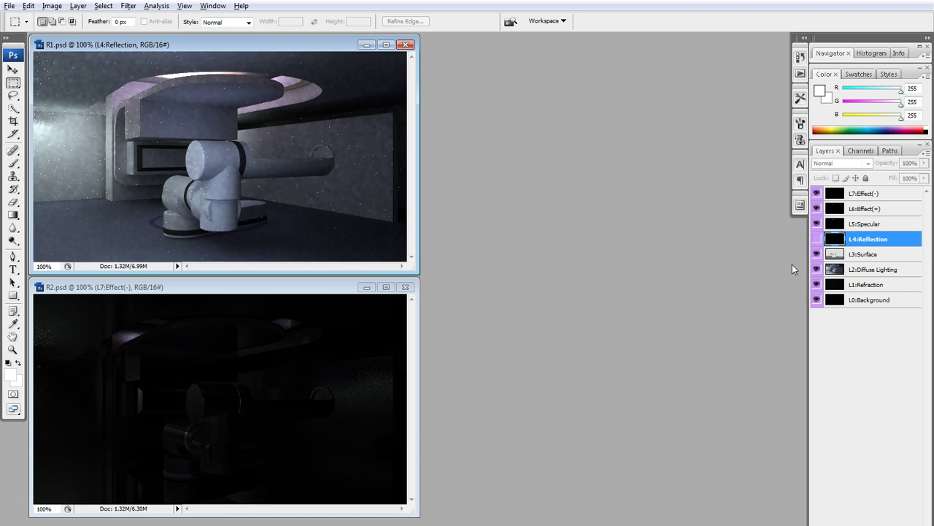
{"action": "left_click", "coordinate": [318, 308]}
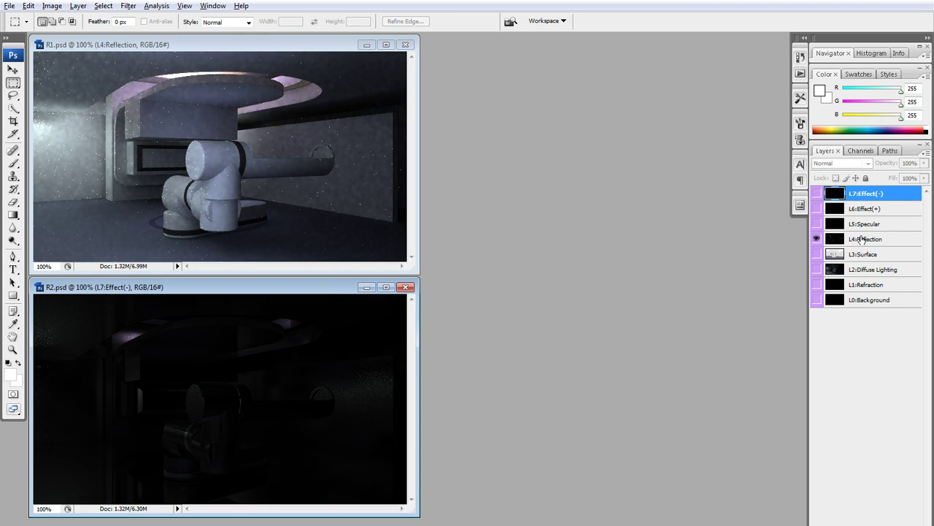
{"action": "left_click", "coordinate": [863, 239]}
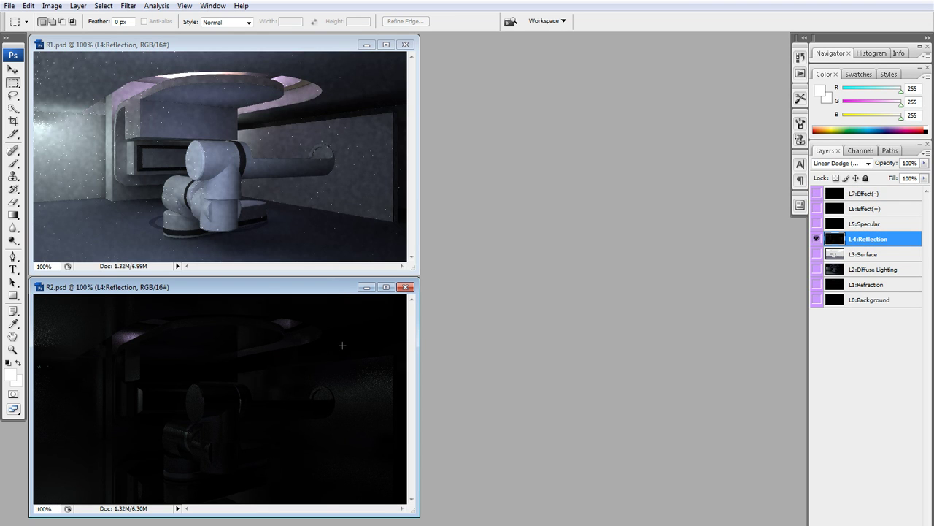
{"action": "key", "text": "v"}
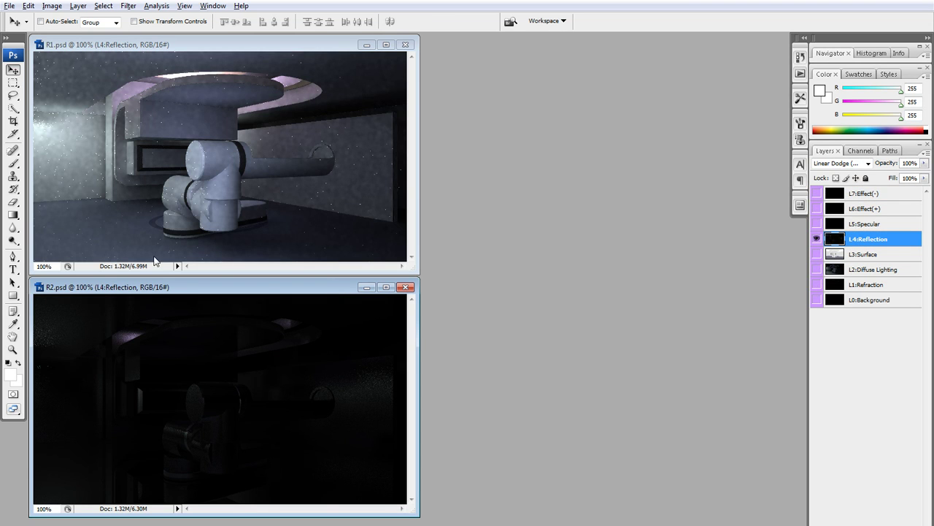
{"action": "left_click_drag", "start_coordinate": [263, 358], "coordinate": [256, 162]}
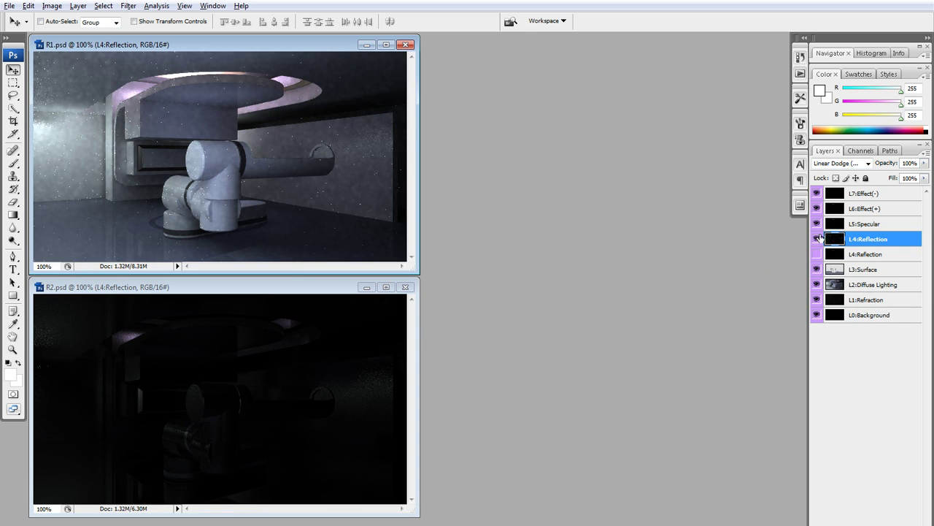
Step: Toggle the added Linear Dodge reflection layer on and off to compare the floor reflections
{"action": "left_click", "coordinate": [817, 239]}
{"action": "left_click", "coordinate": [817, 239]}
{"action": "left_click", "coordinate": [817, 239]}
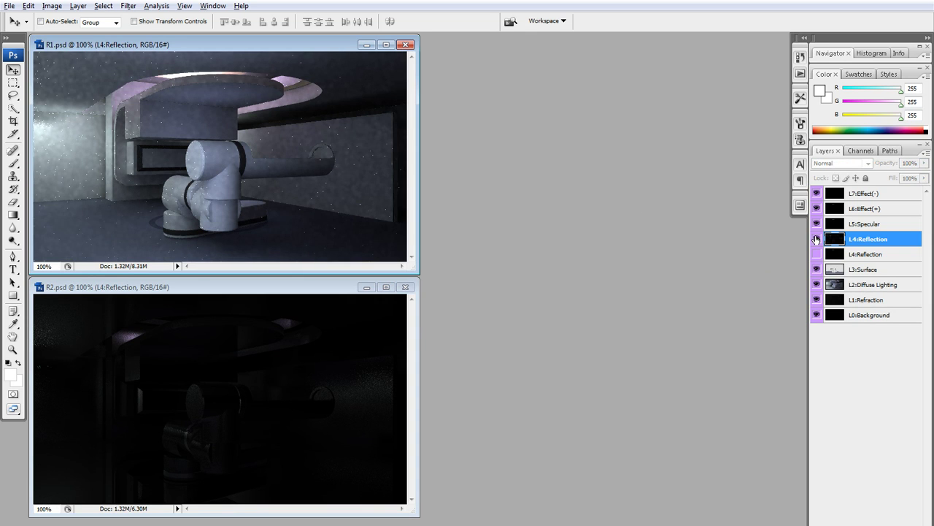
{"action": "left_click", "coordinate": [817, 239]}
{"action": "left_click", "coordinate": [816, 239]}
{"action": "left_click", "coordinate": [816, 239]}
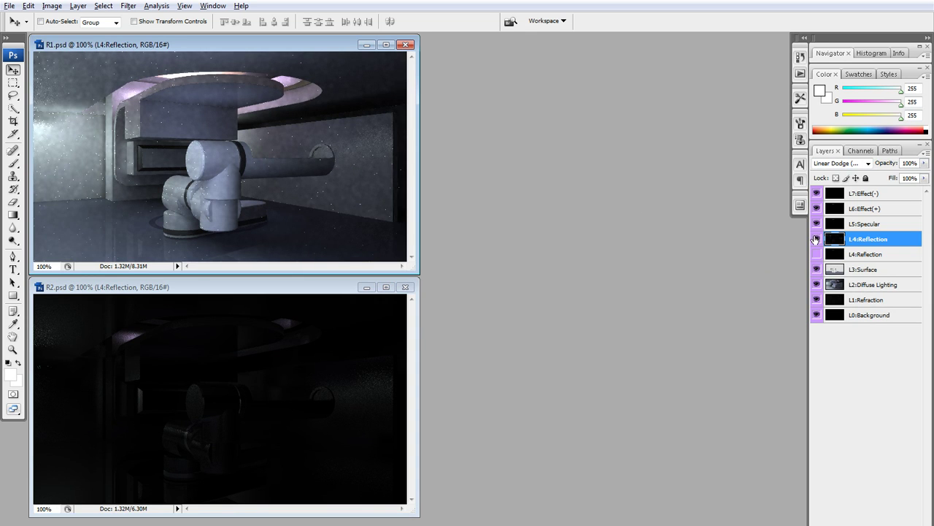
{"action": "left_click", "coordinate": [816, 239]}
{"action": "left_click", "coordinate": [816, 239]}
{"action": "left_click", "coordinate": [817, 239]}
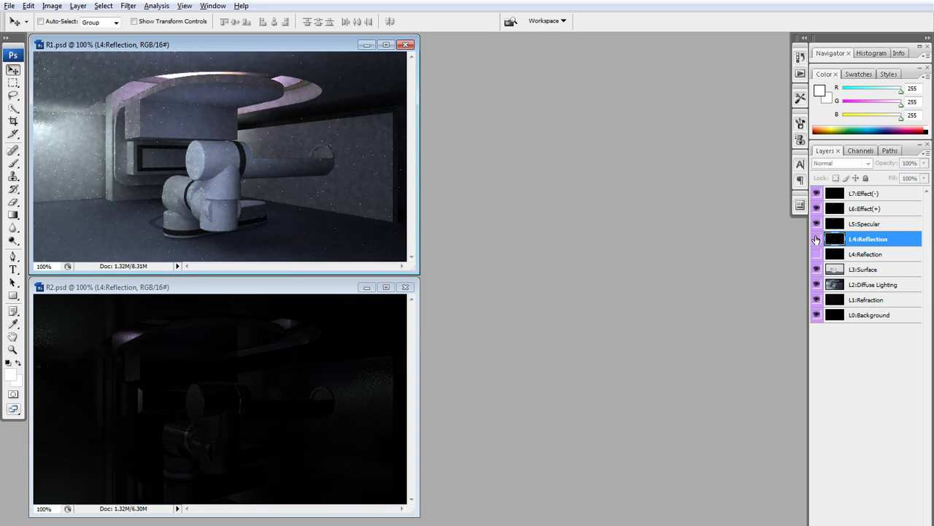
{"action": "left_click", "coordinate": [817, 239]}
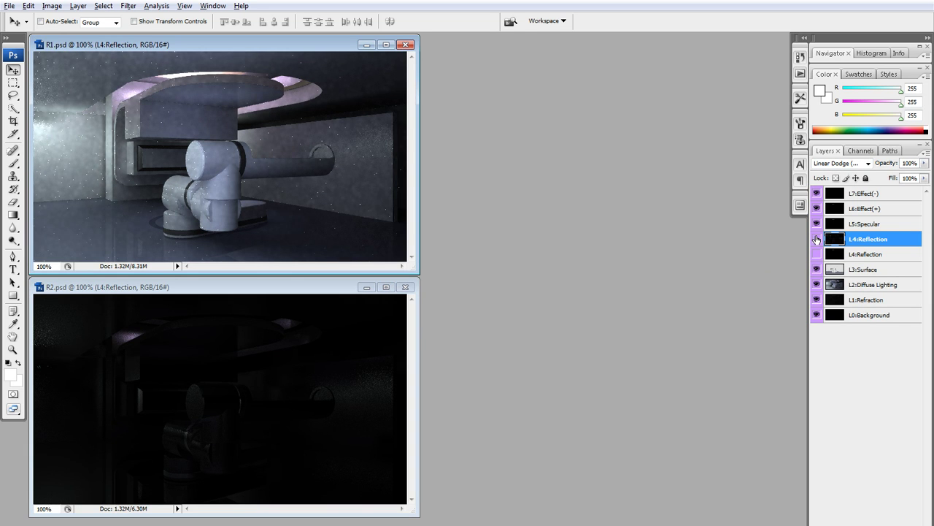
{"action": "left_click", "coordinate": [816, 239]}
{"action": "left_click", "coordinate": [816, 238]}
Step: Revert the LightWave scene, clearing the PSD Export filter, and show Monte Carlo radiosity at 130%
{"action": "key", "text": "m"}
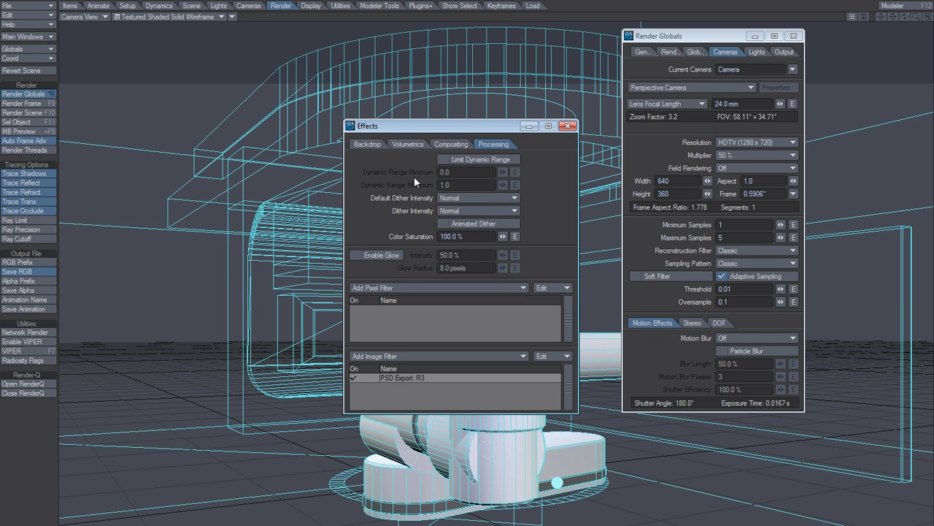
{"action": "left_click", "coordinate": [35, 70]}
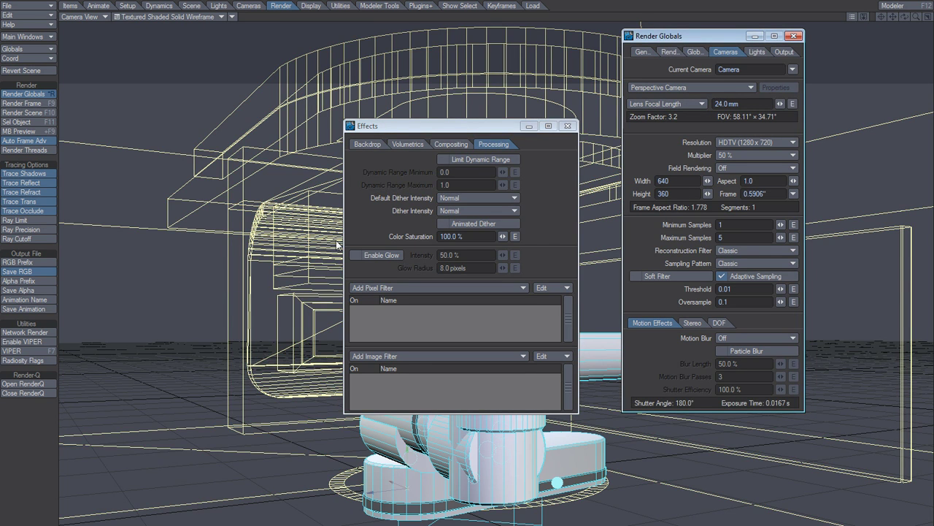
{"action": "left_click", "coordinate": [694, 50]}
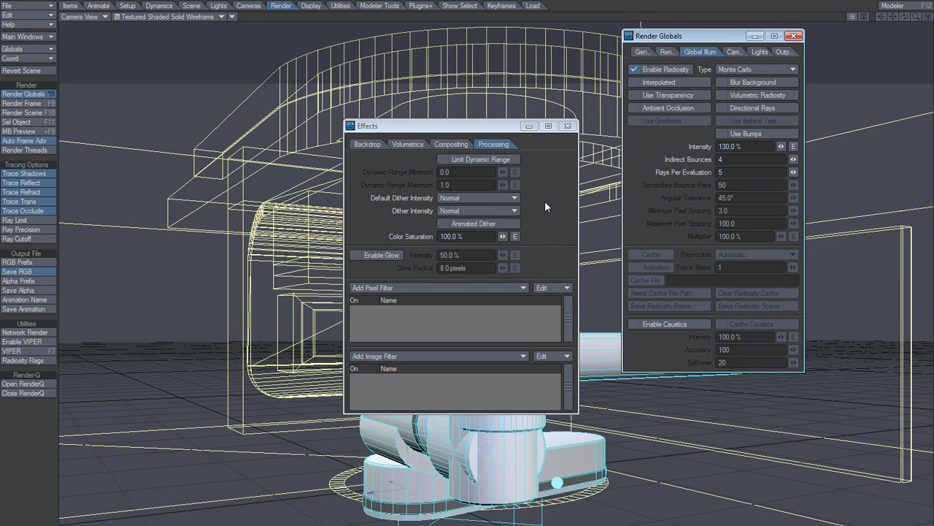
{"action": "left_click_drag", "start_coordinate": [695, 39], "coordinate": [668, 74]}
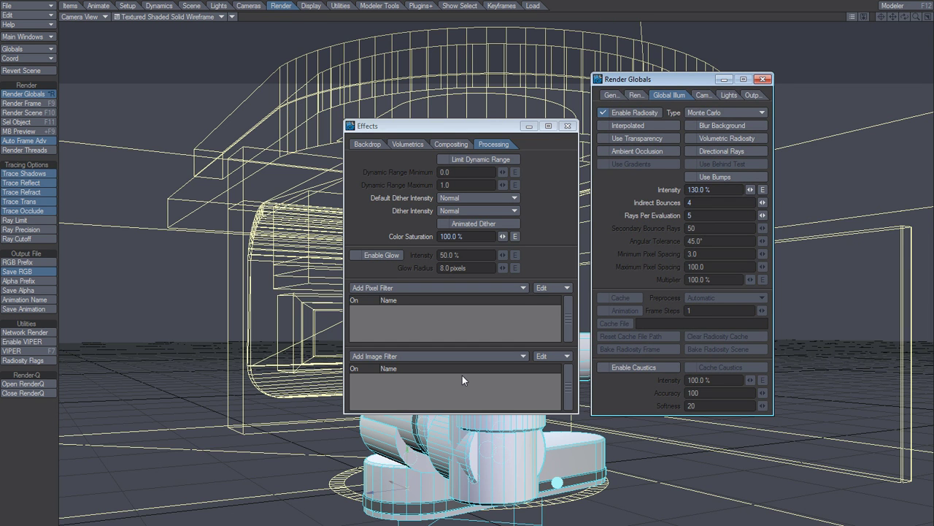
Step: Start rendering frame 2 of the reverted scene with radiosity and reflections
{"action": "key", "text": "F9"}
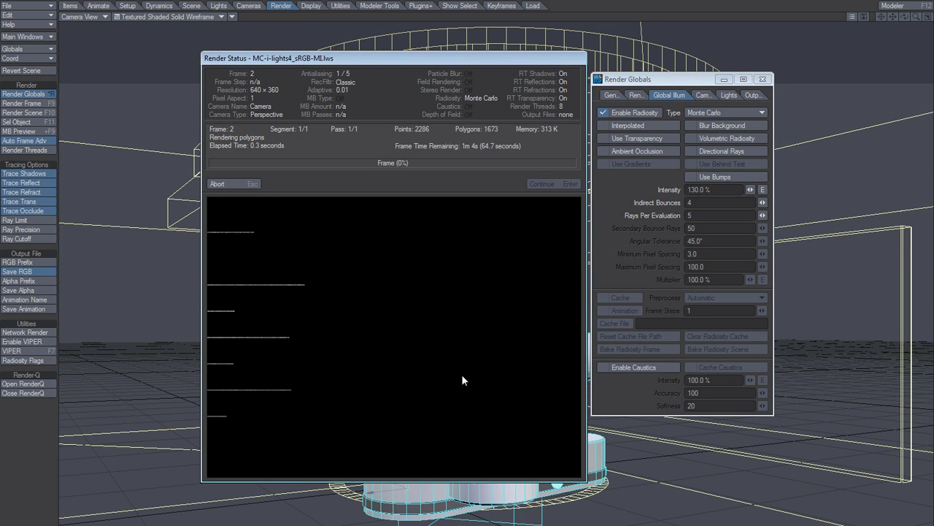